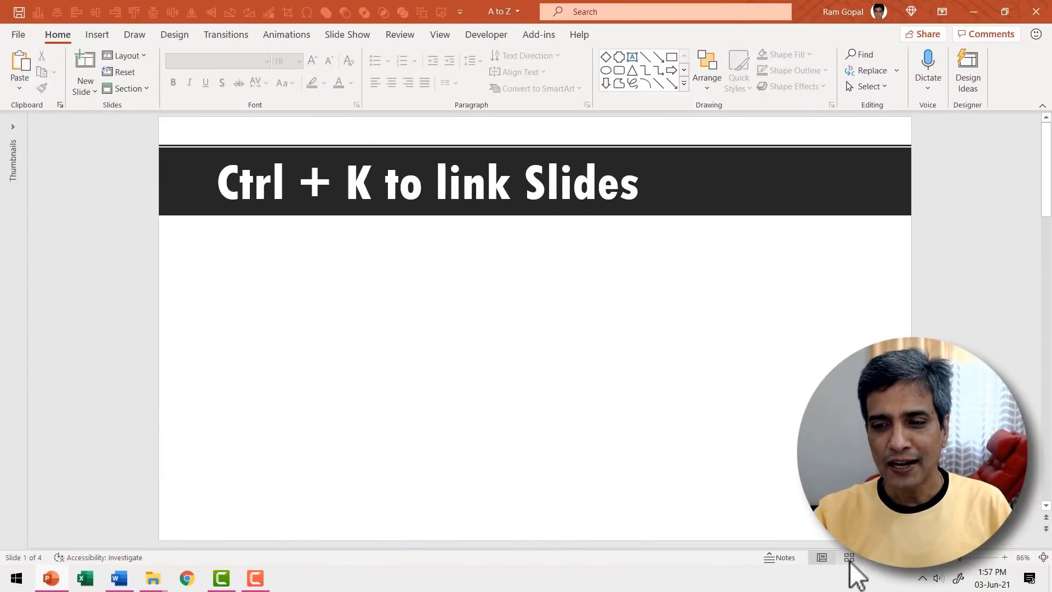
From Slide Sorter, open slide 1 and draw a small blue rectangle at its lower right.
click(850, 559)
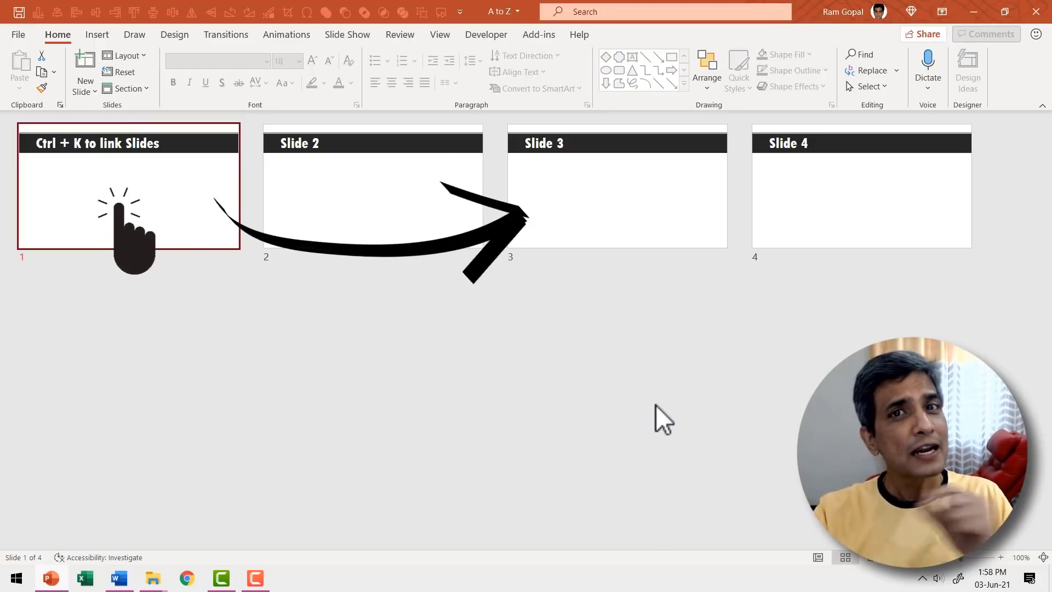
double_click(221, 229)
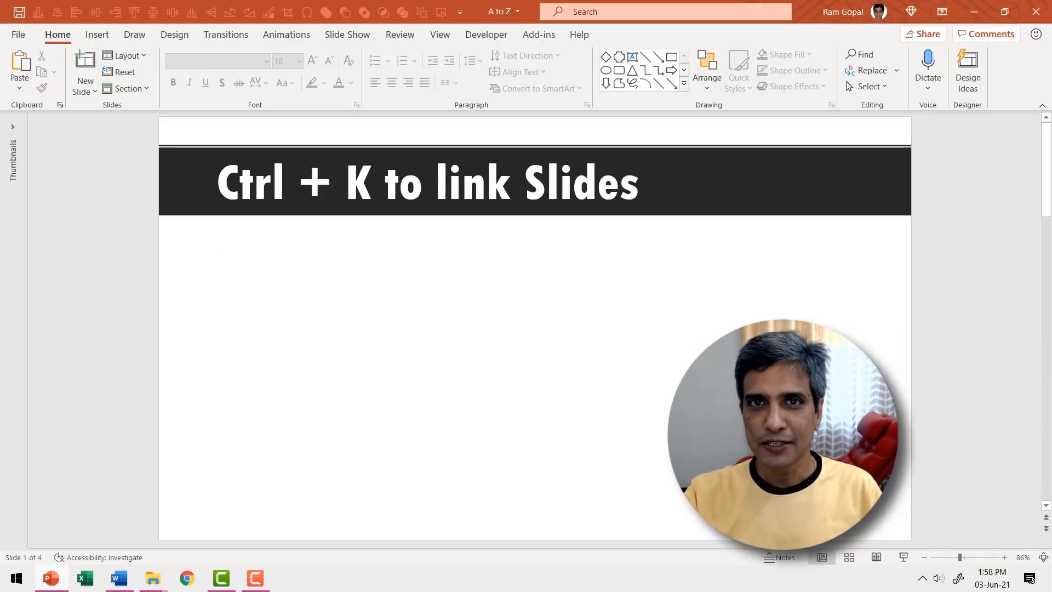
click(672, 58)
drag(820, 476, 883, 509)
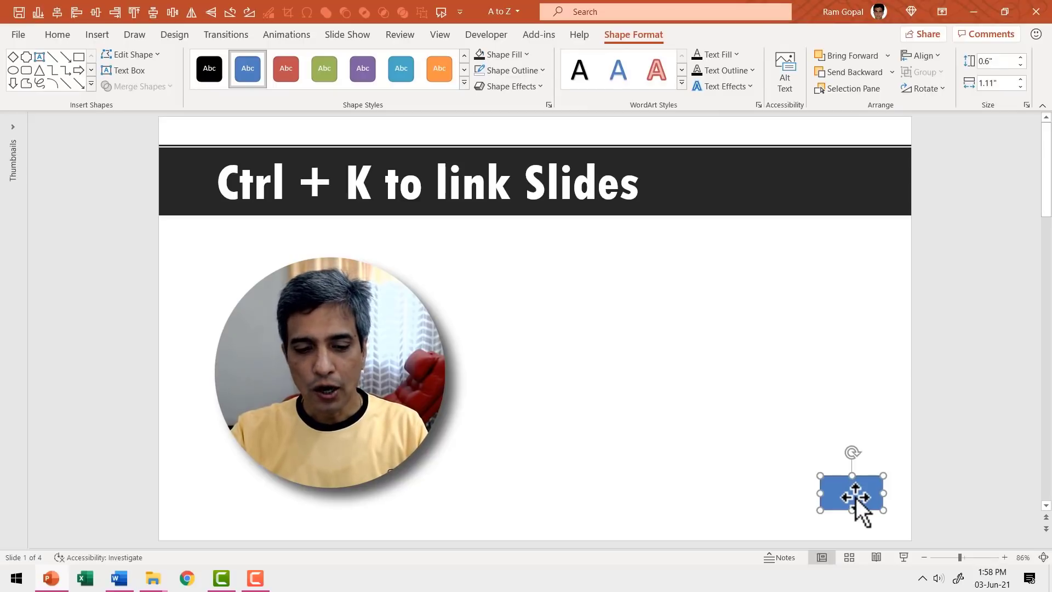
Hyperlink the rectangle to '3. Slide 3' as a place in this document.
key(ctrl+k)
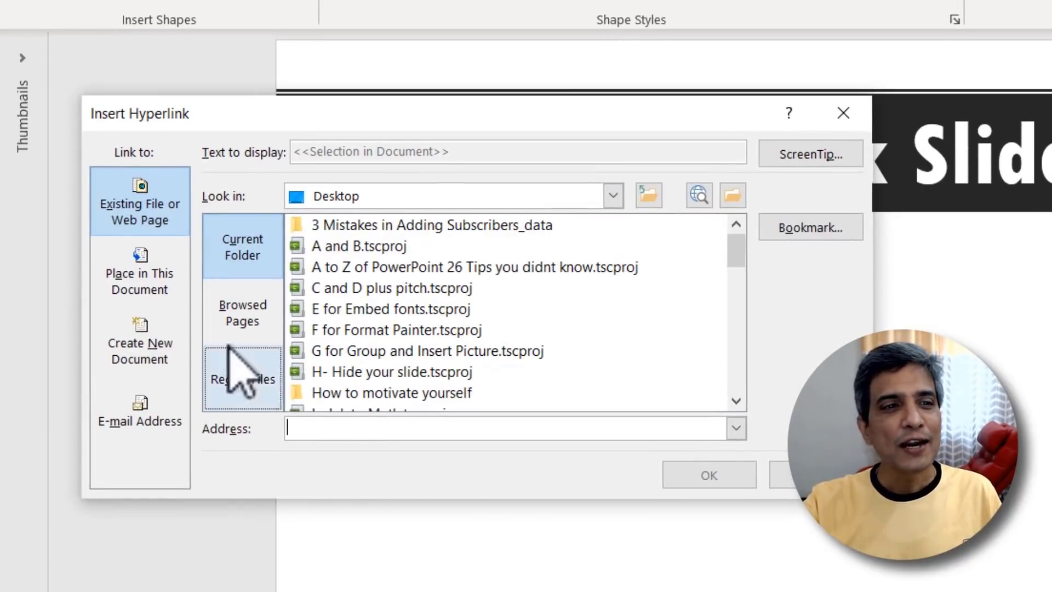
click(141, 280)
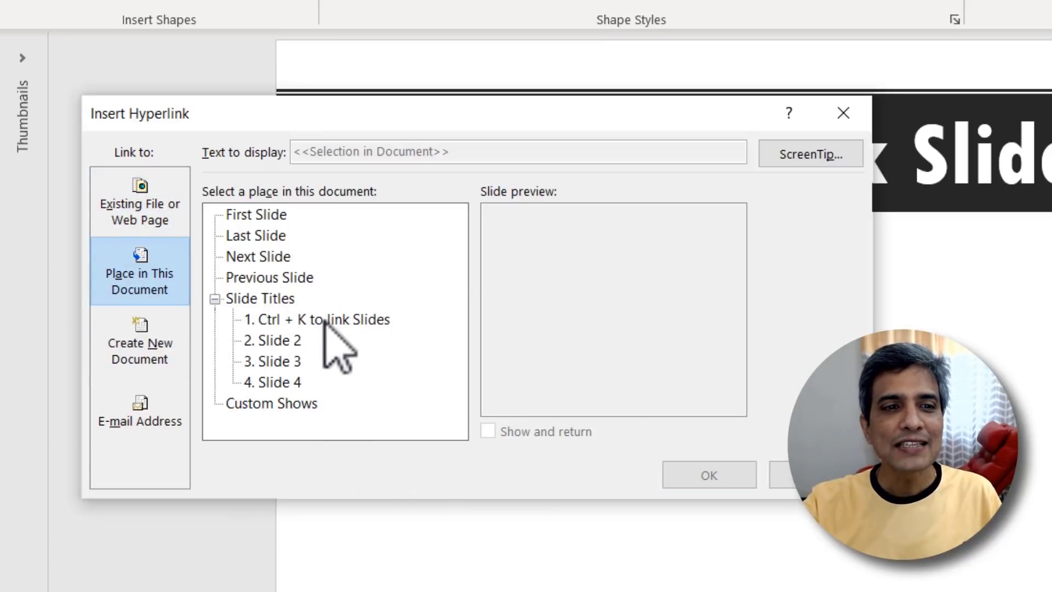
click(280, 361)
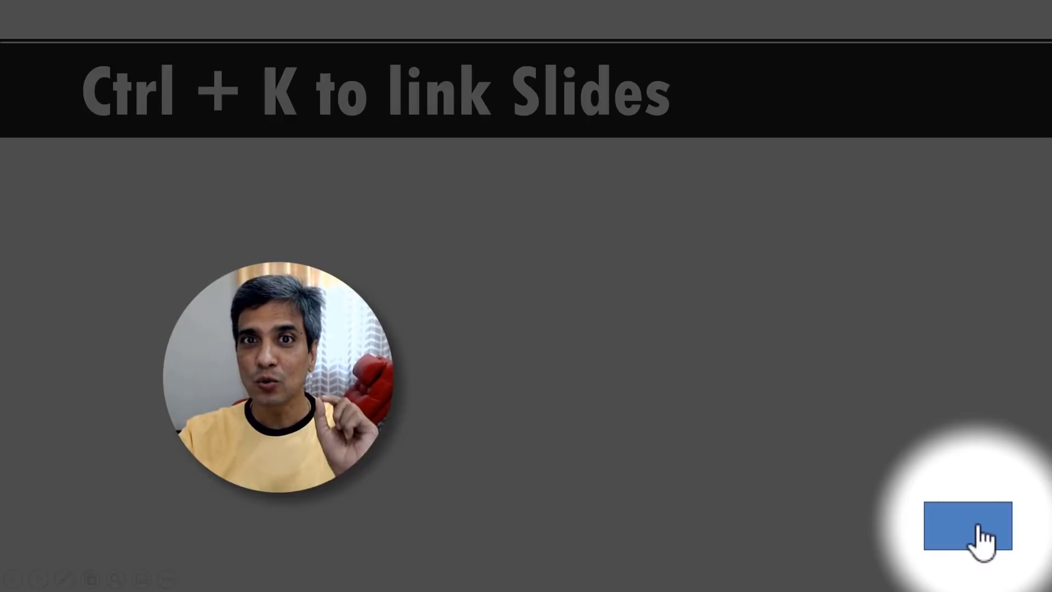
In the slideshow, click the rectangle to jump to Slide 3 and erase the ink arrow.
click(971, 540)
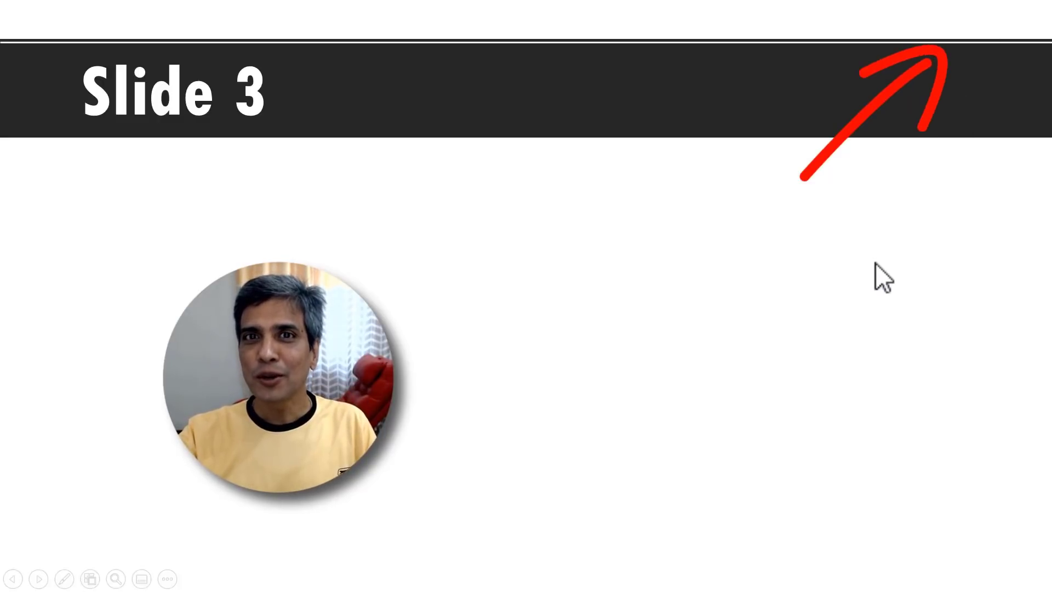
key(e)
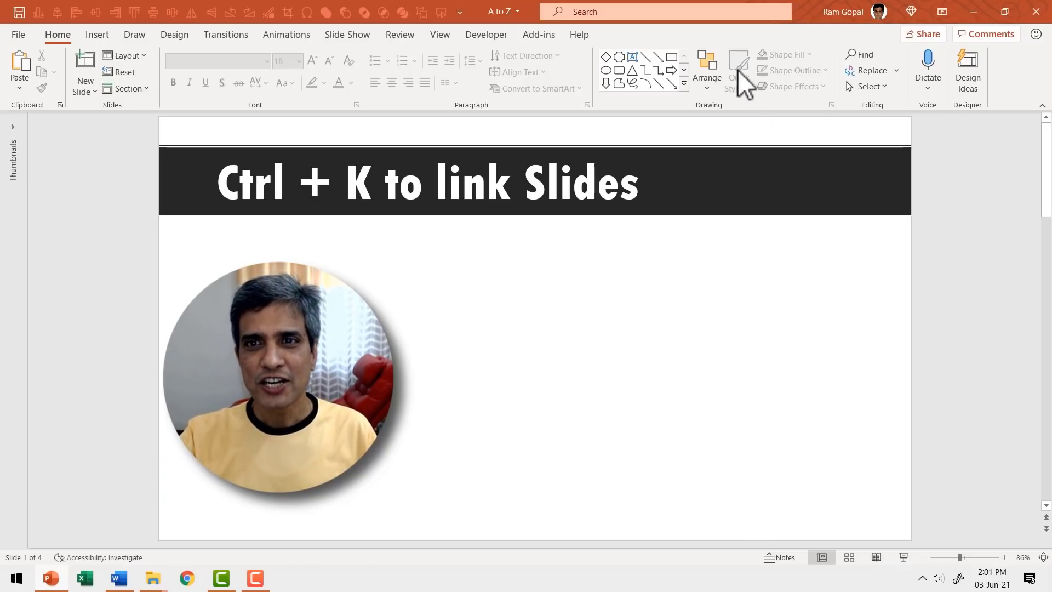
Draw a wide blue rectangle bar to the right of the round photo.
click(671, 59)
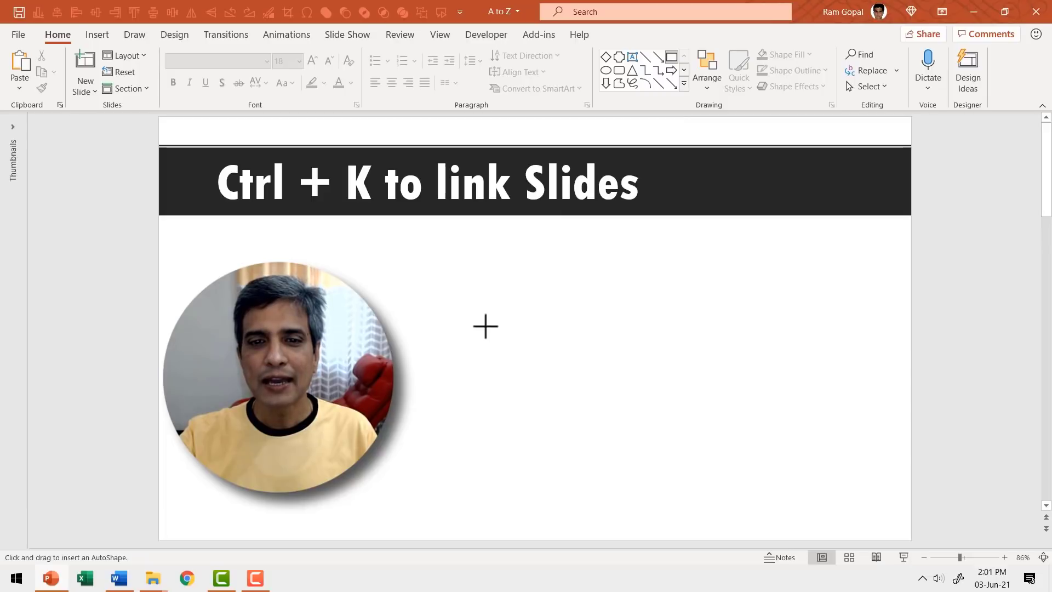
drag(514, 335, 630, 338)
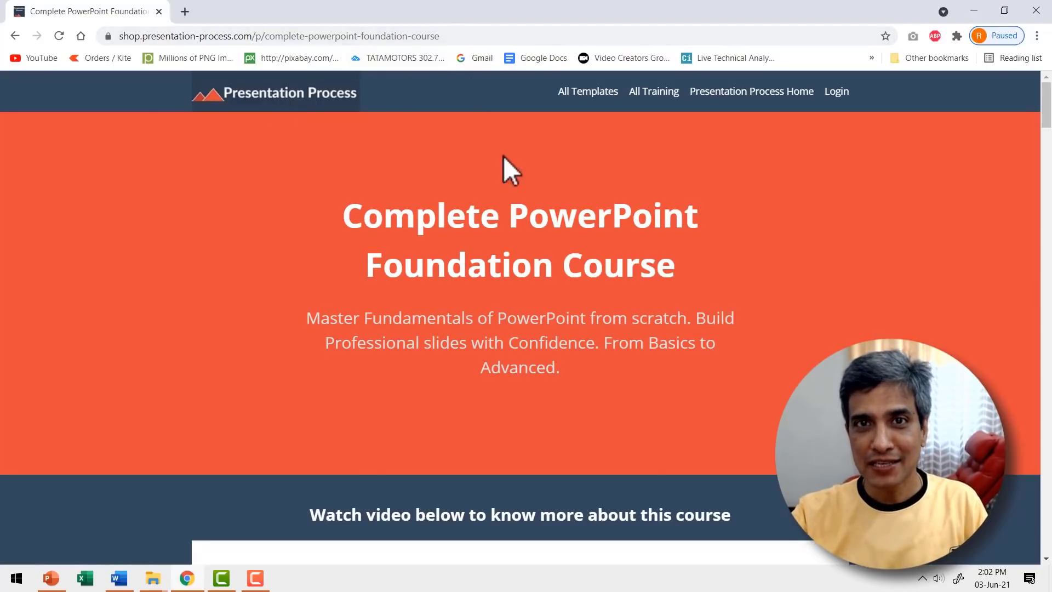
Copy the Complete PowerPoint Foundation Course page URL from Chrome's address bar.
click(473, 36)
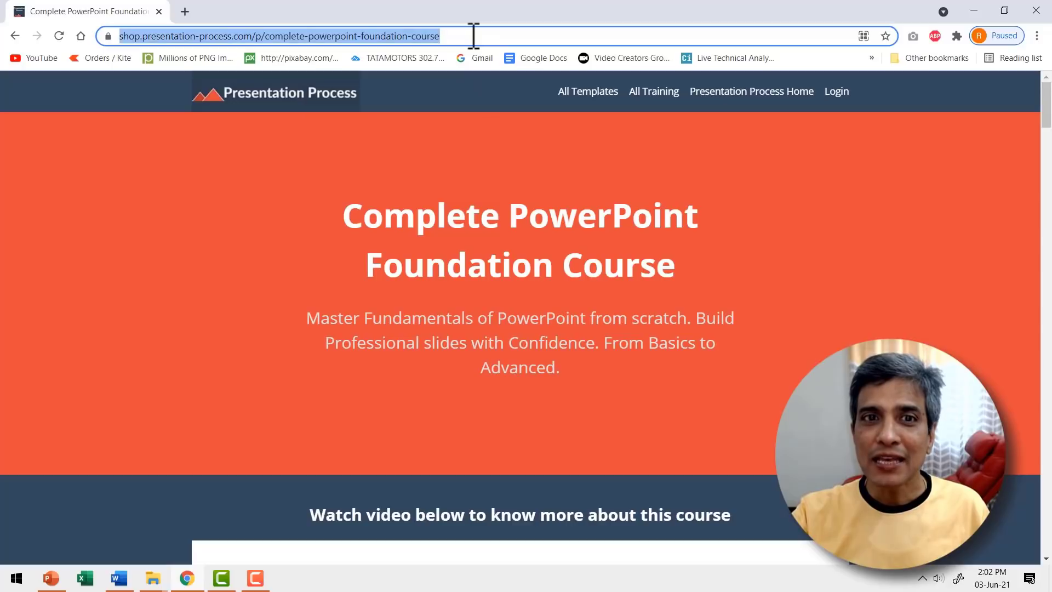
key(ctrl+c)
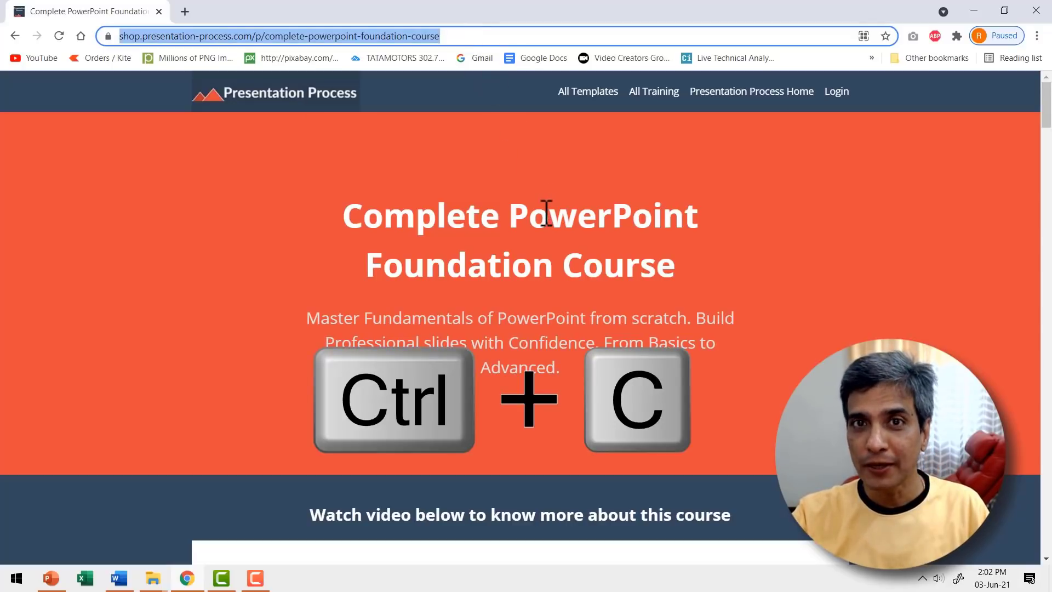
Hyperlink the blue bar to the copied course web page address as an existing web page.
click(51, 579)
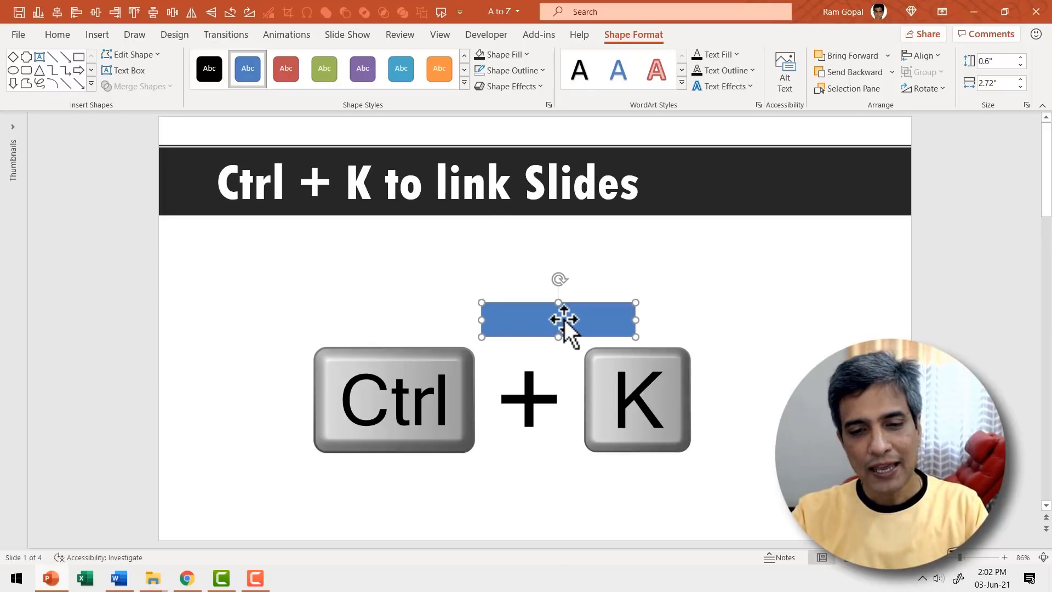
key(ctrl+k)
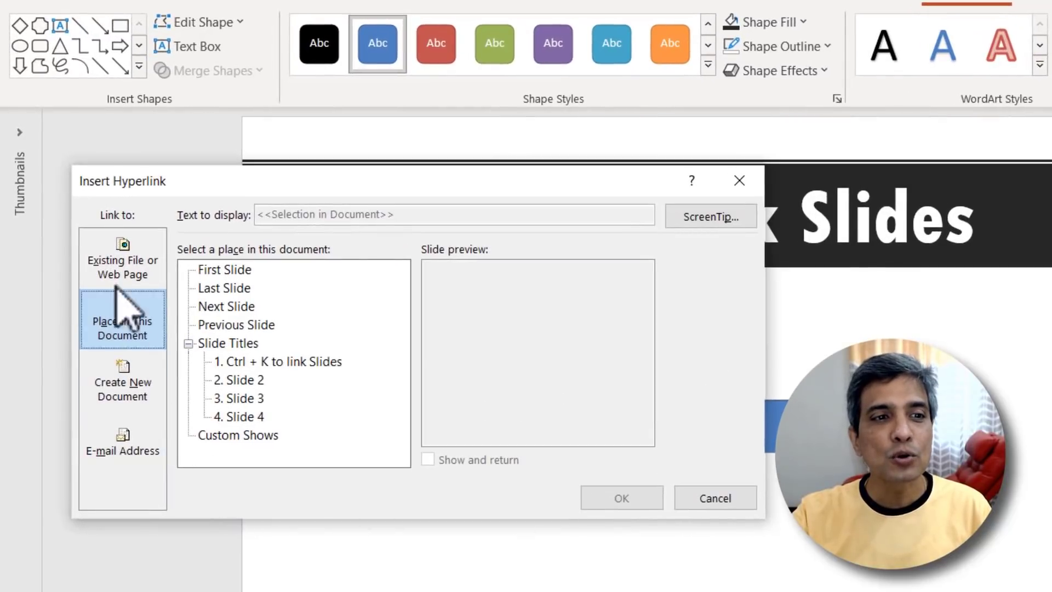
click(113, 253)
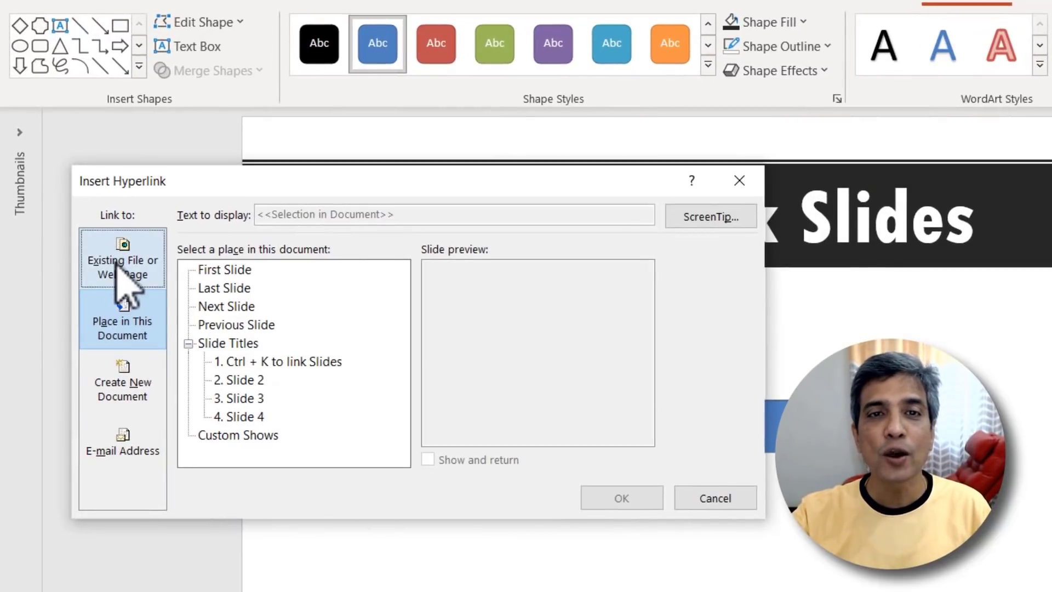
click(116, 262)
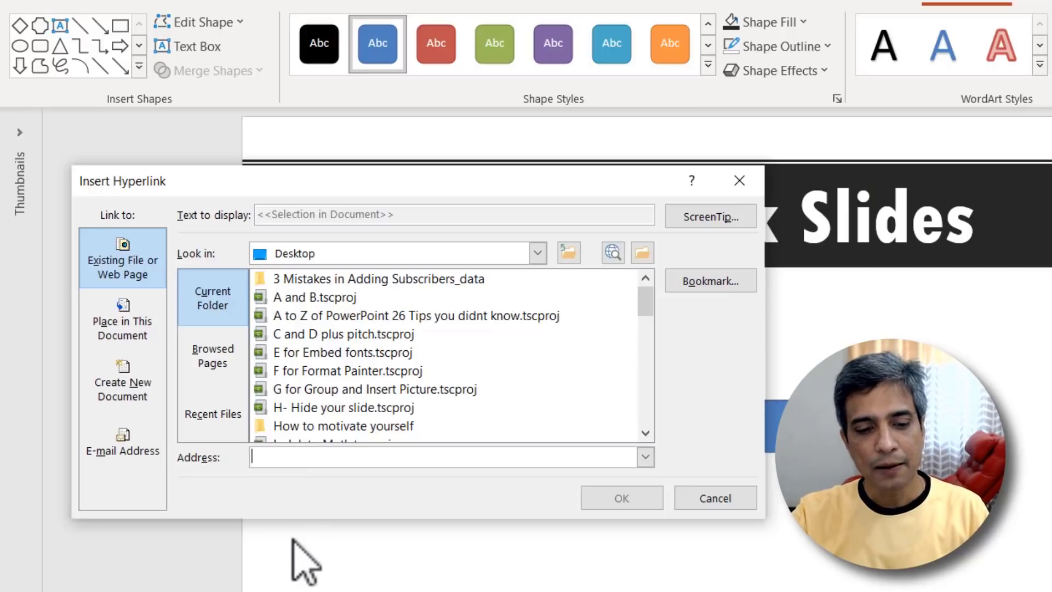
key(ctrl+v)
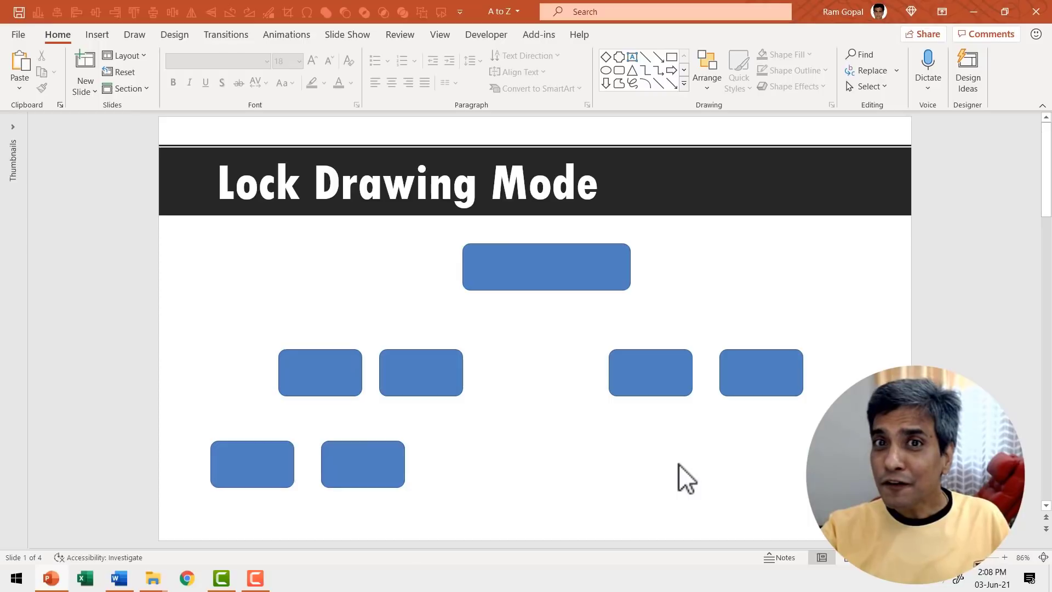
Draw Elbow Arrow connectors from the top box's bottom point to lower-row boxes.
click(685, 83)
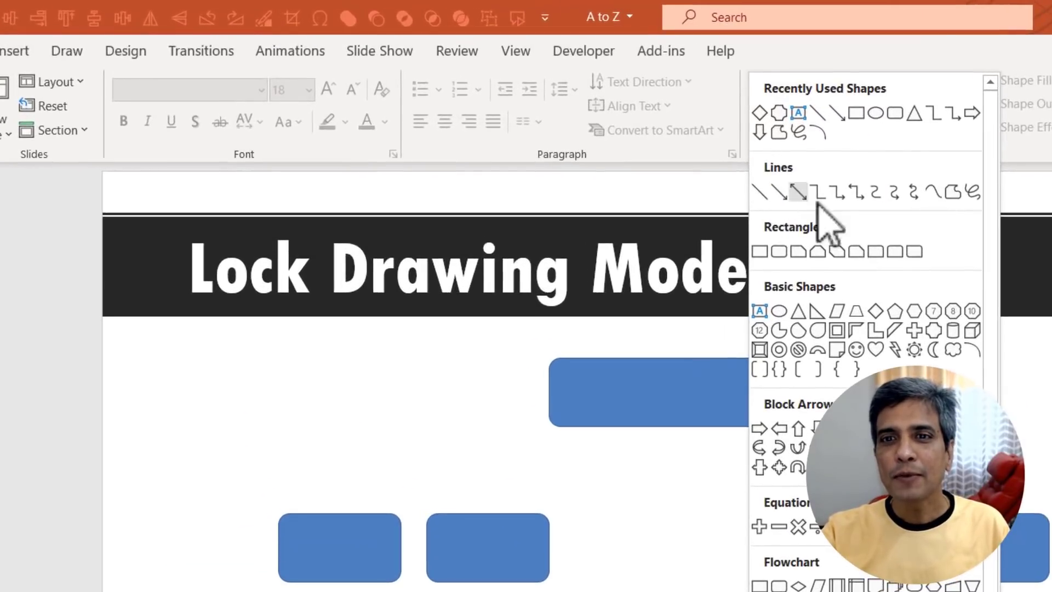
click(837, 192)
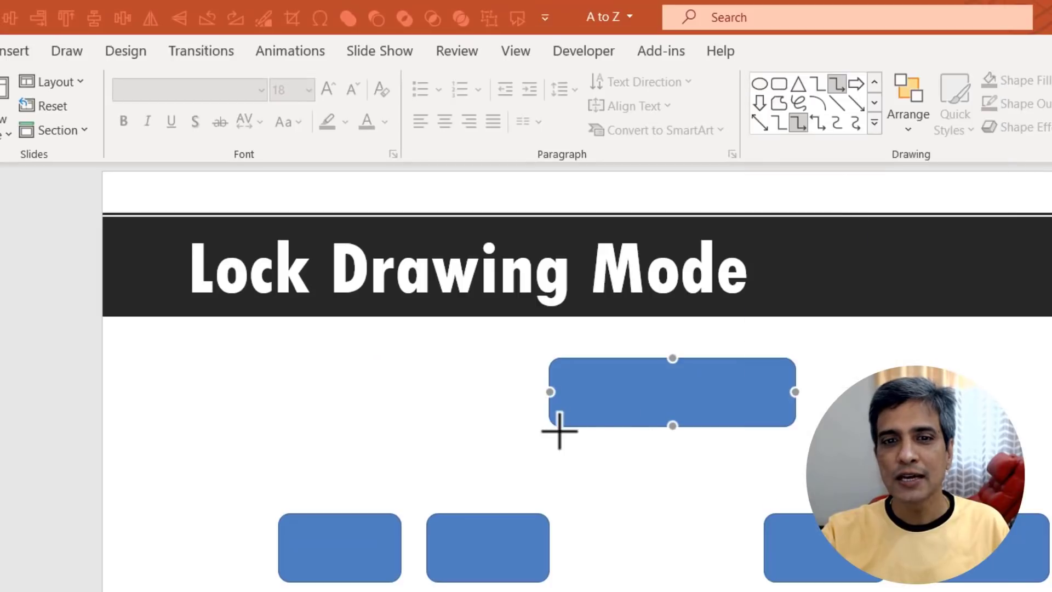
drag(674, 425, 338, 513)
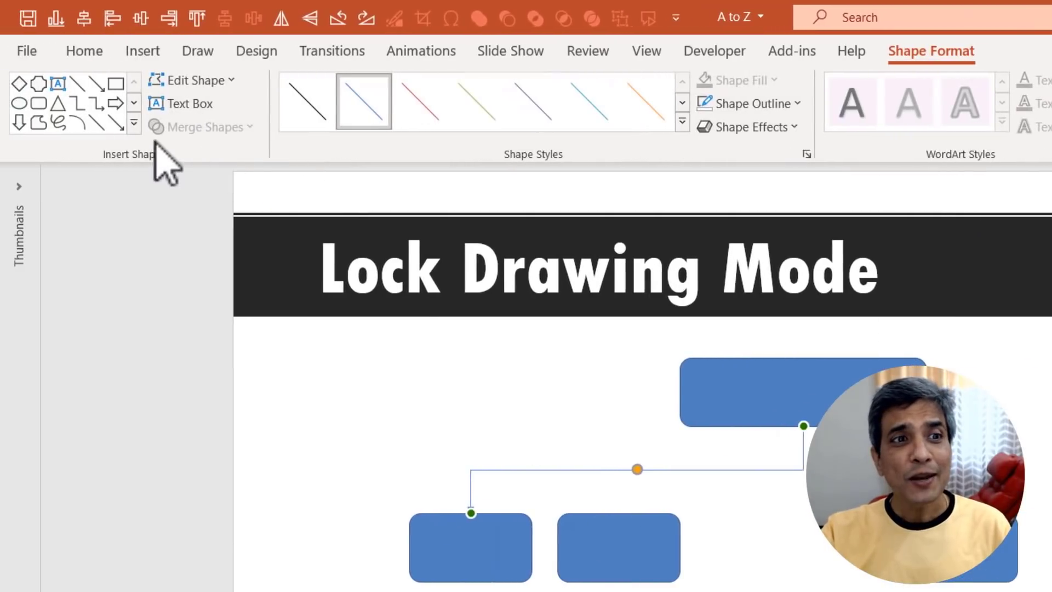
click(135, 123)
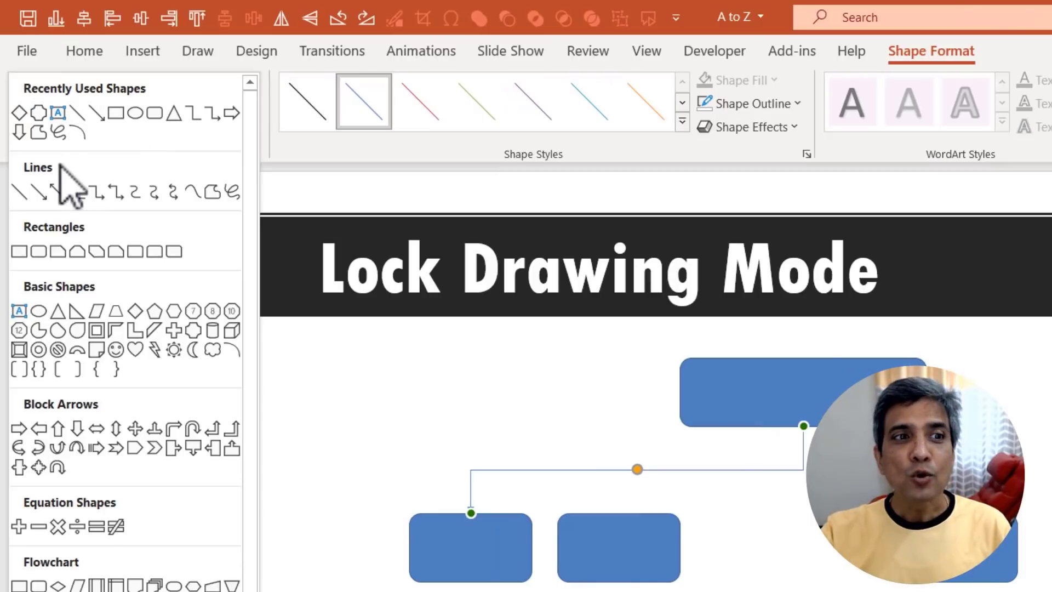
click(96, 193)
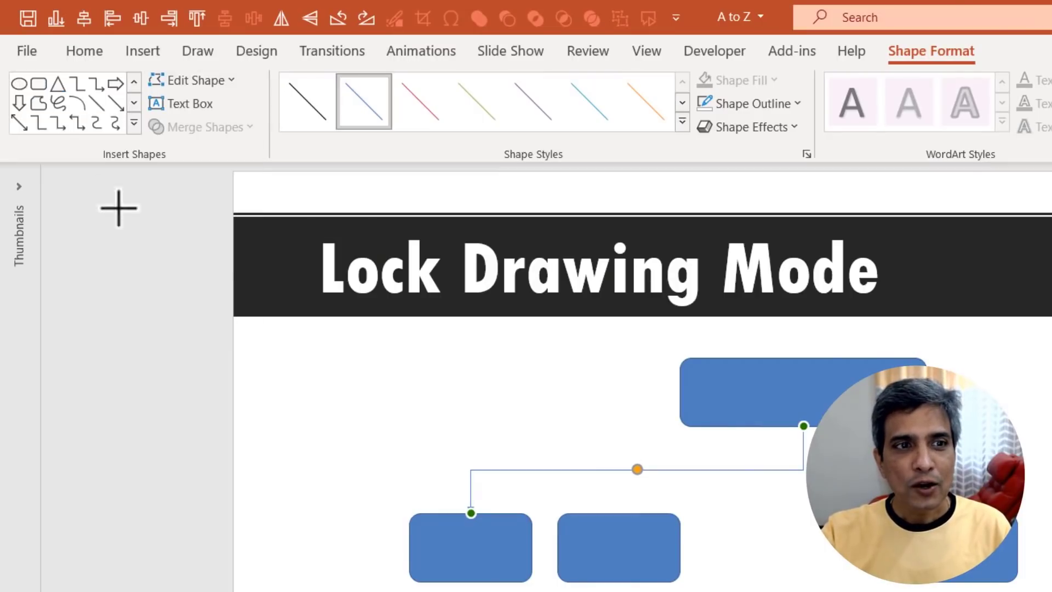
mouse_move(804, 426)
mouse_down()
mouse_move(616, 487)
mouse_move(618, 513)
mouse_up()
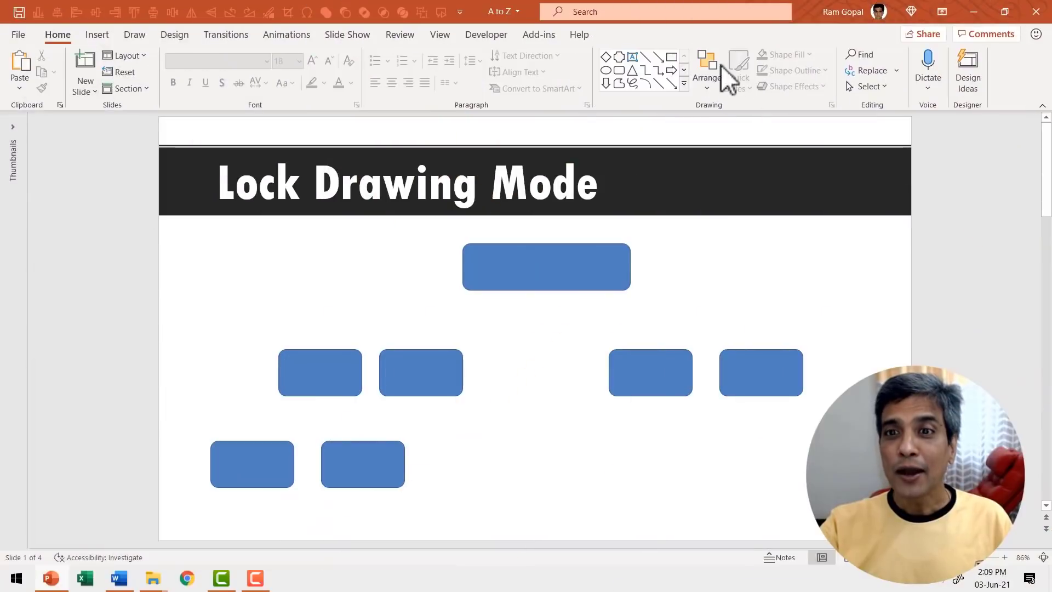
Turn on Lock Drawing Mode for the Elbow Arrow connector.
click(684, 84)
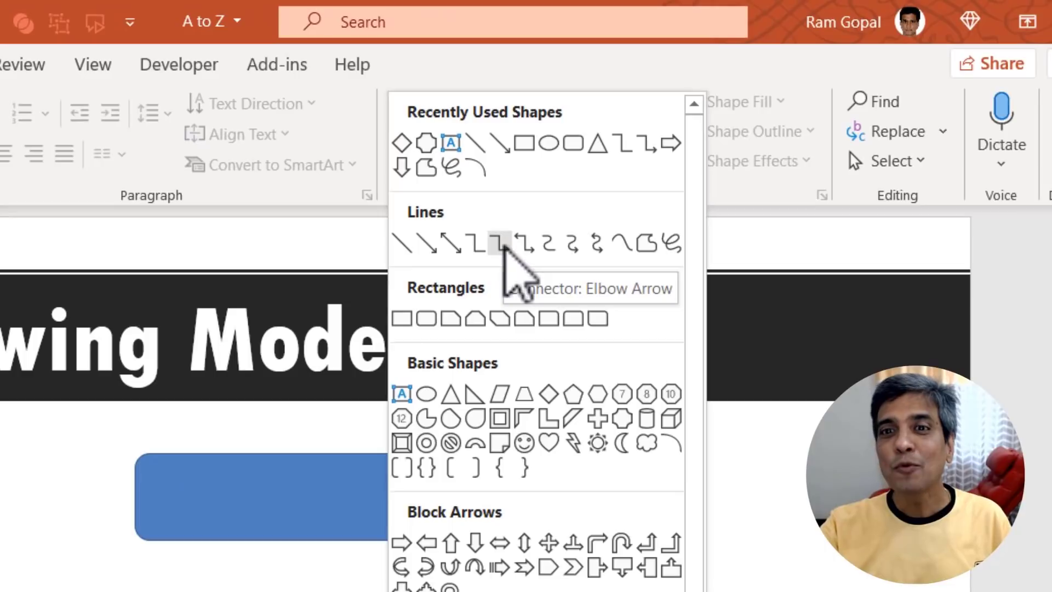
right_click(505, 249)
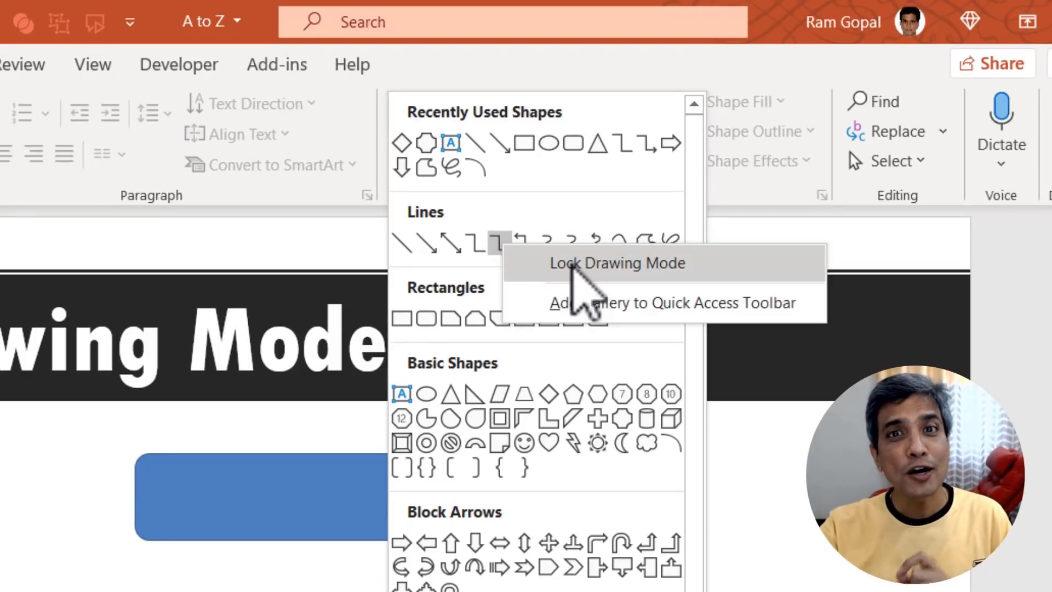
click(573, 264)
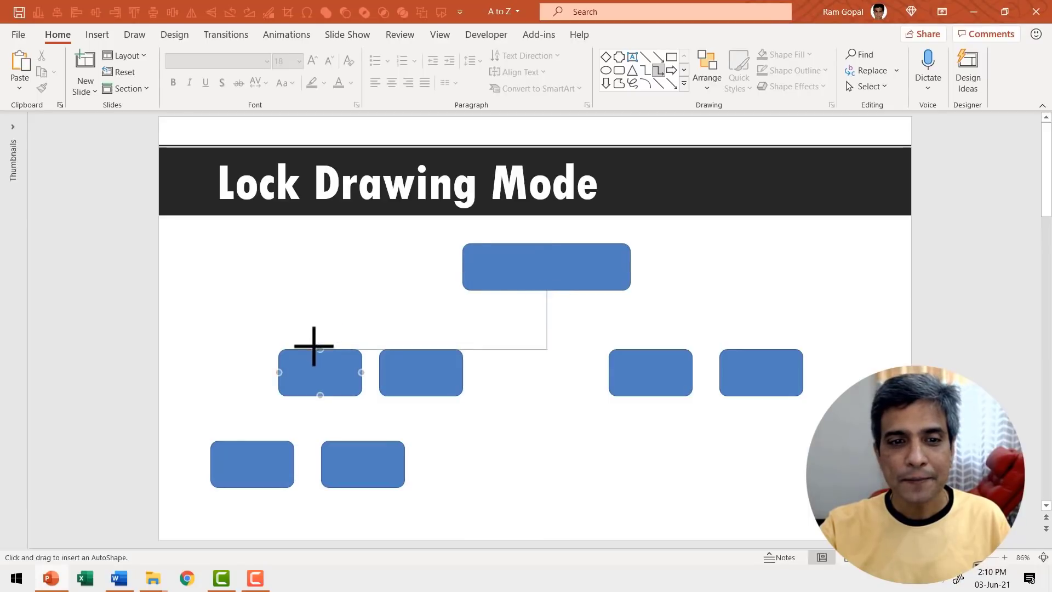
Draw elbow connectors from the top box to the first two second-row boxes.
drag(314, 345, 320, 349)
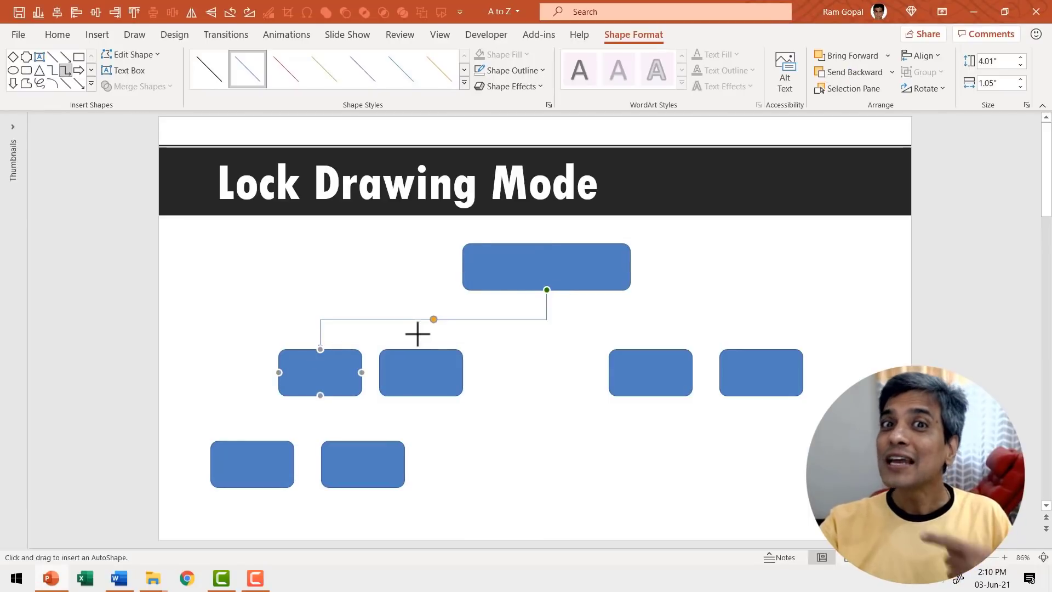
click(545, 286)
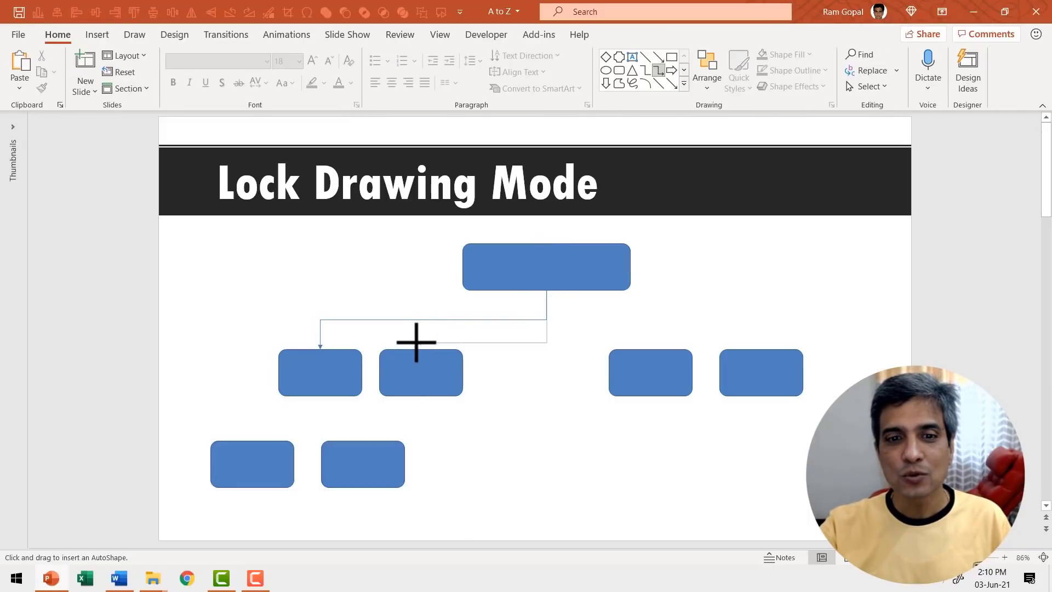
drag(417, 342, 421, 349)
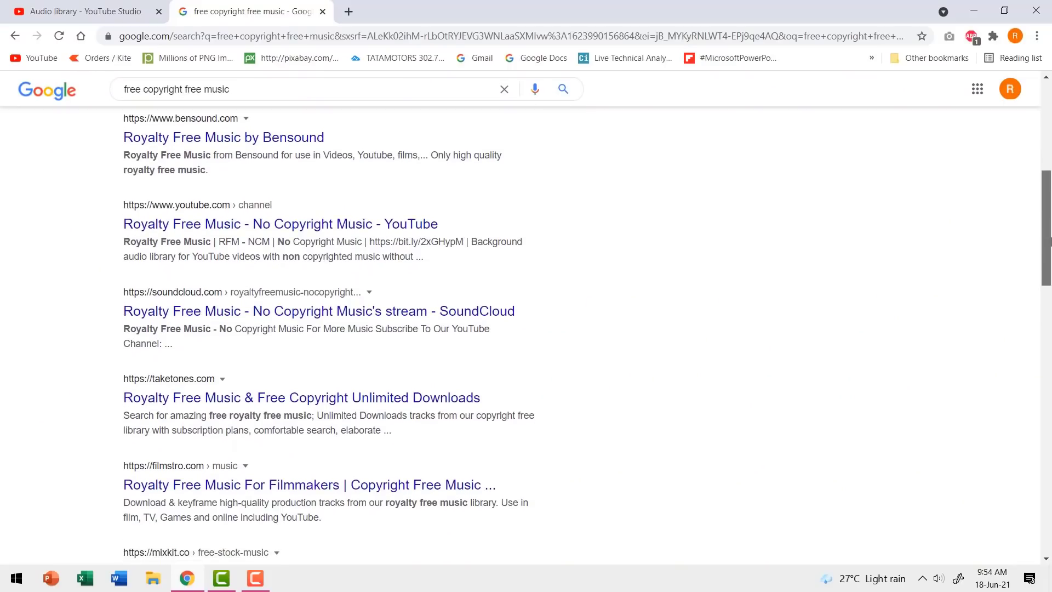
Scroll through the free copyright music Google search results.
scroll(1050, 241, down, 3)
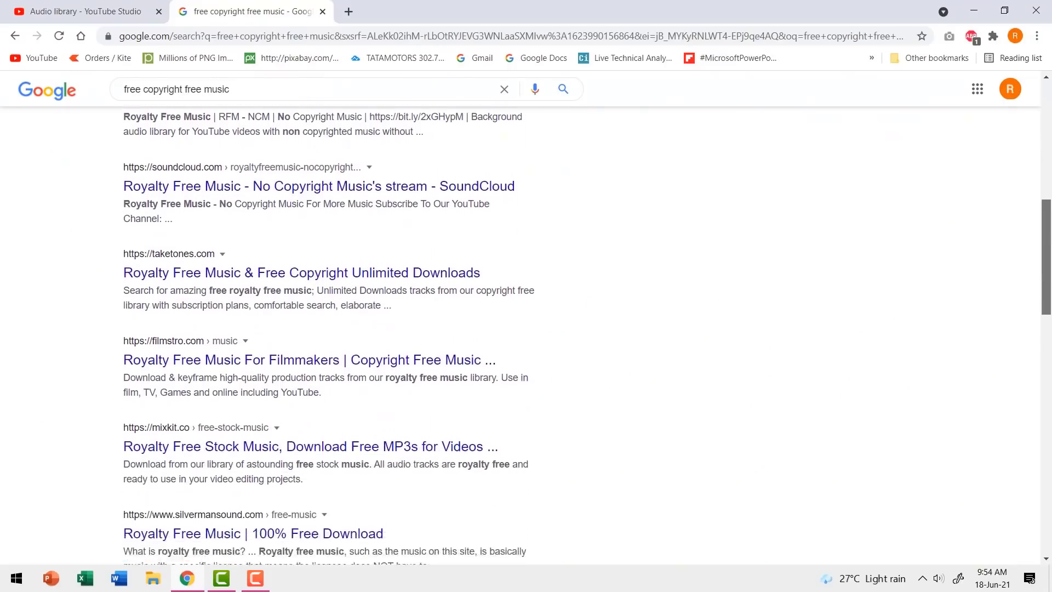
scroll(1050, 230, down, 2)
Switch to the YouTube Studio audio library tab and scroll its free music list.
key(ctrl+shift+Tab)
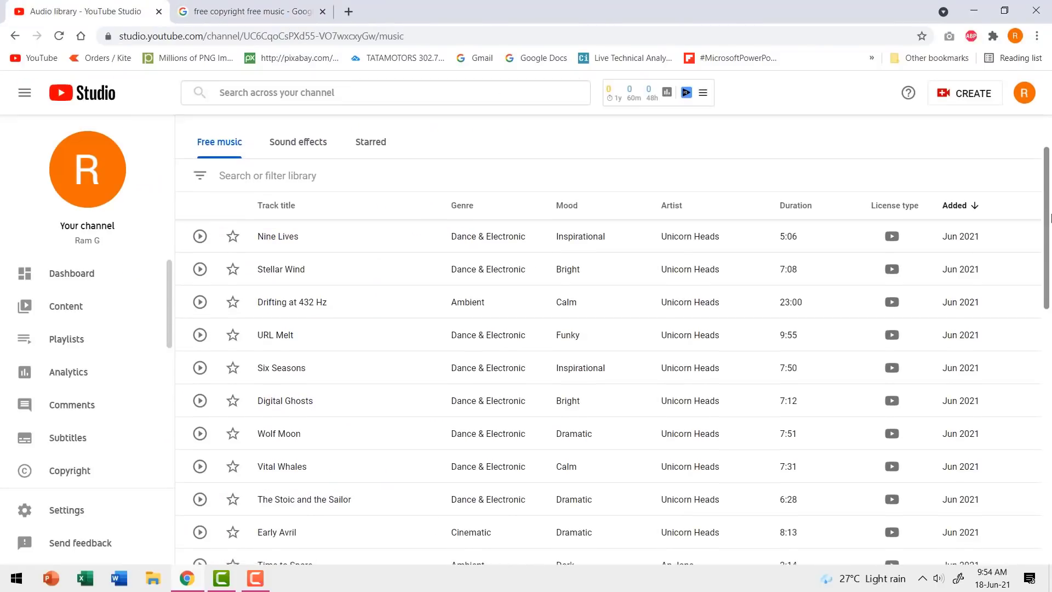
scroll(1050, 218, down, 1)
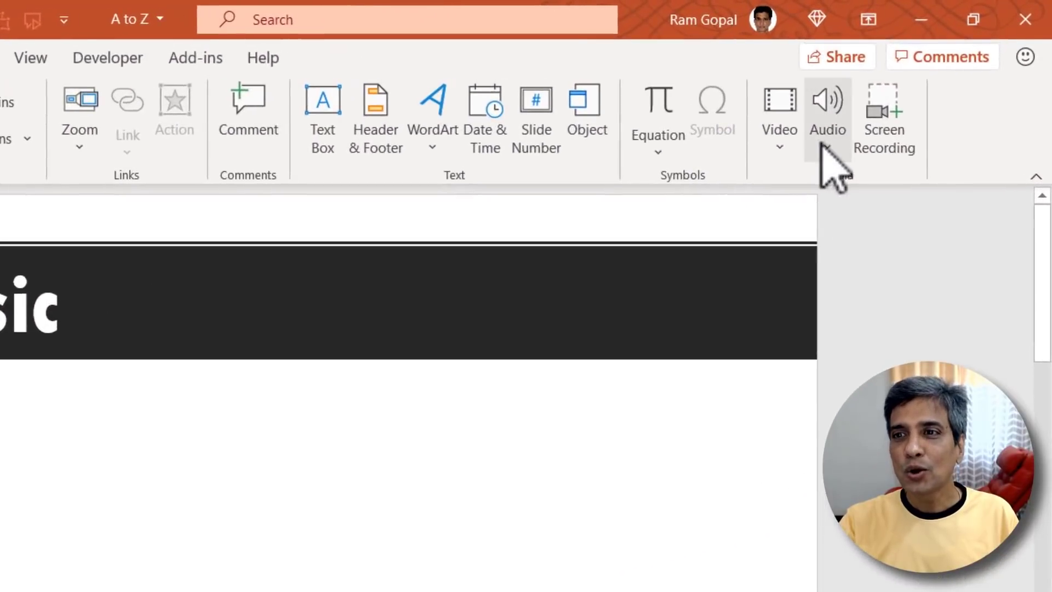
Insert the Down The Hill track from the Music folder as audio from the PC.
click(840, 134)
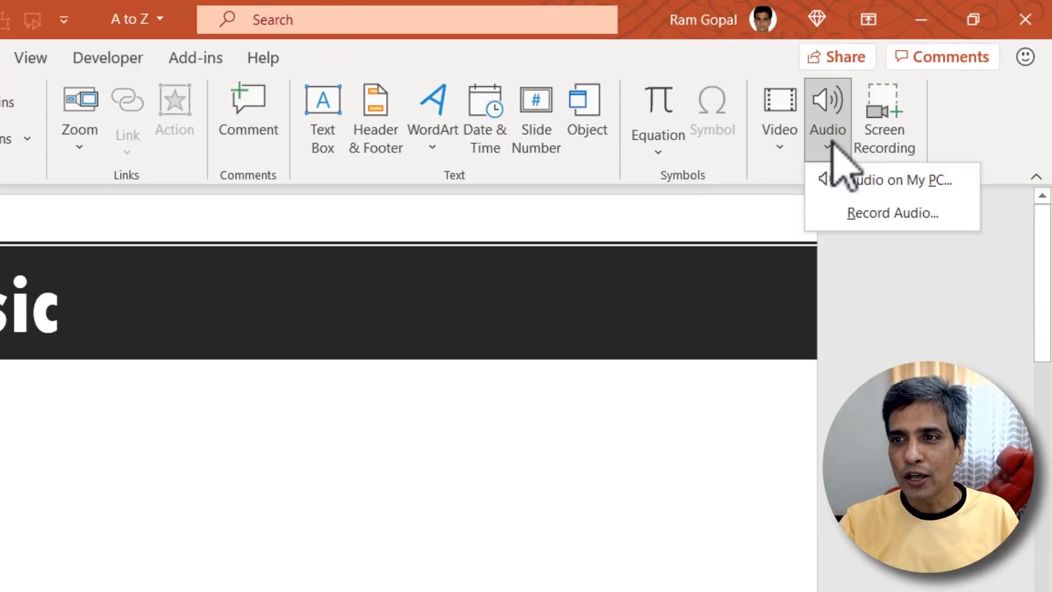
click(875, 187)
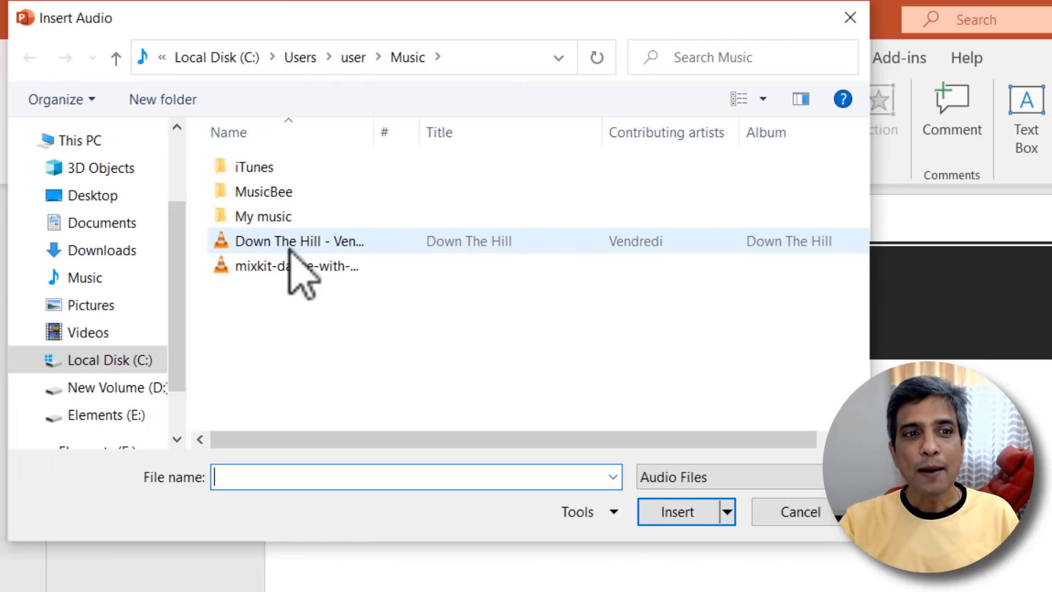
click(289, 243)
click(680, 518)
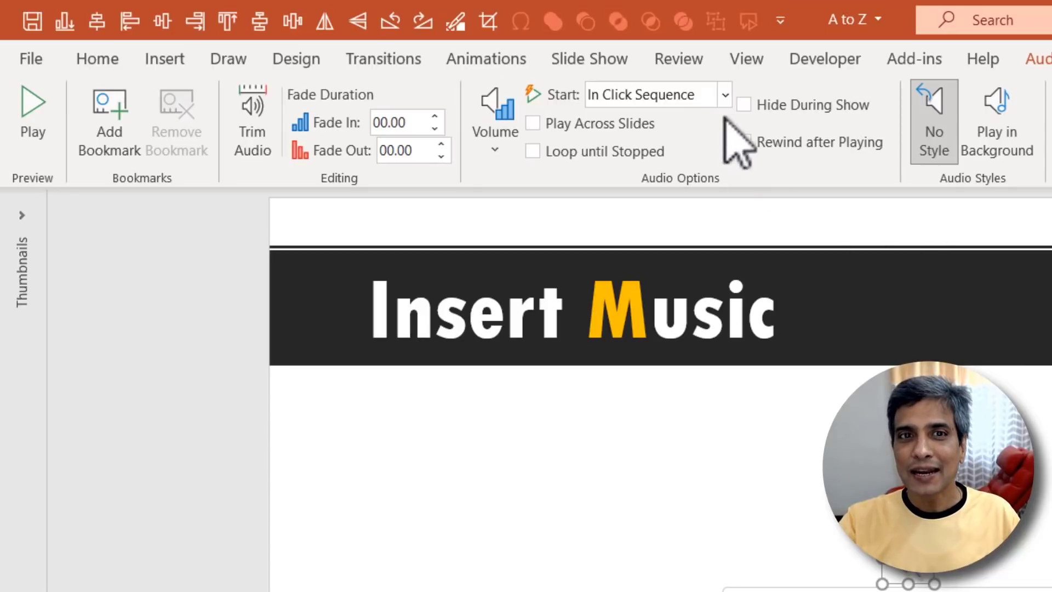
Set the clip to start automatically, loop until stopped and play in the background.
click(724, 94)
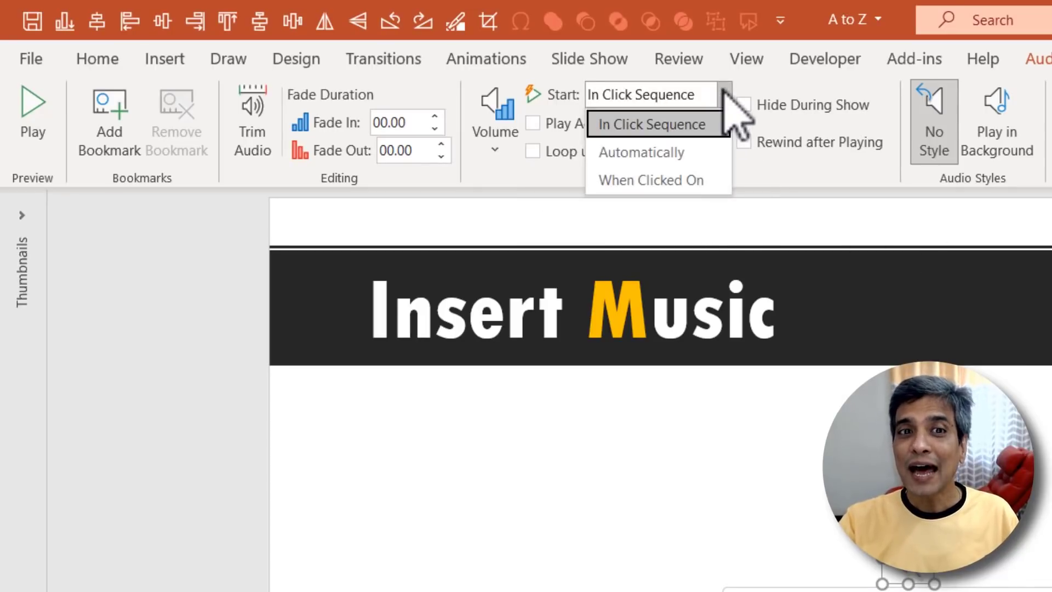
click(667, 157)
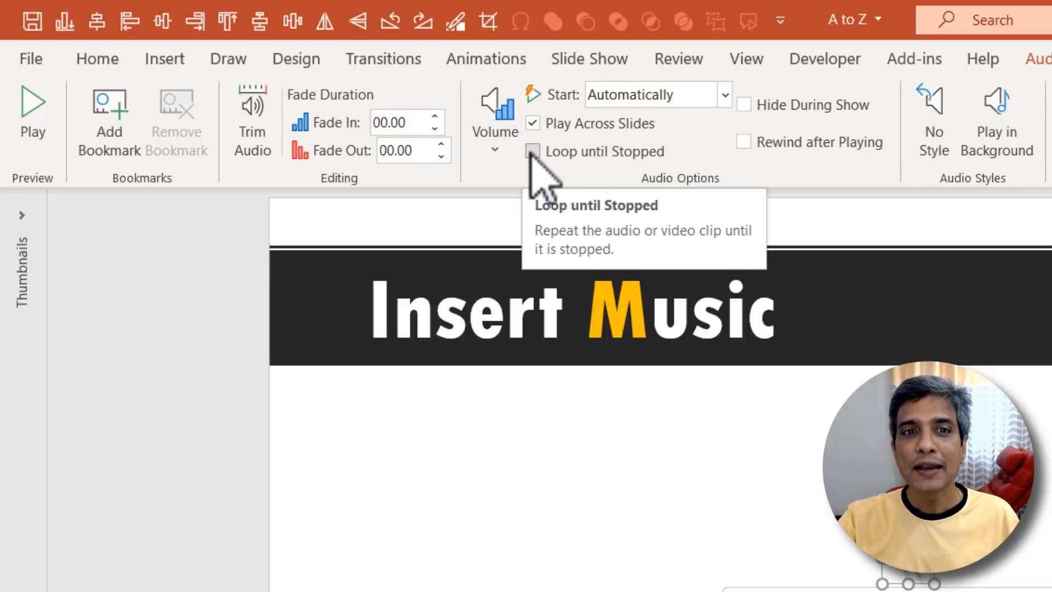
click(532, 152)
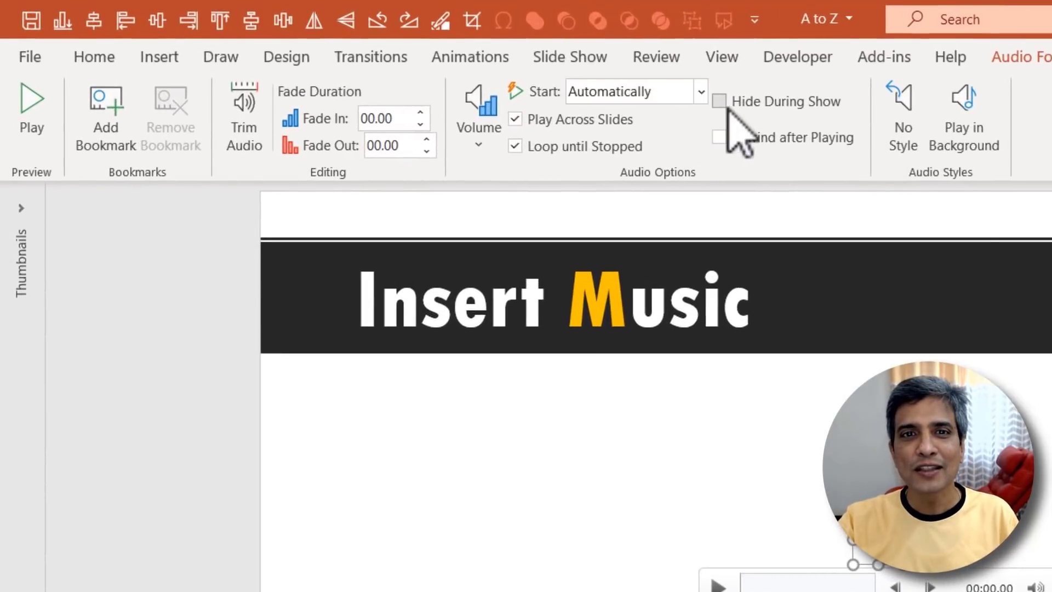
click(726, 105)
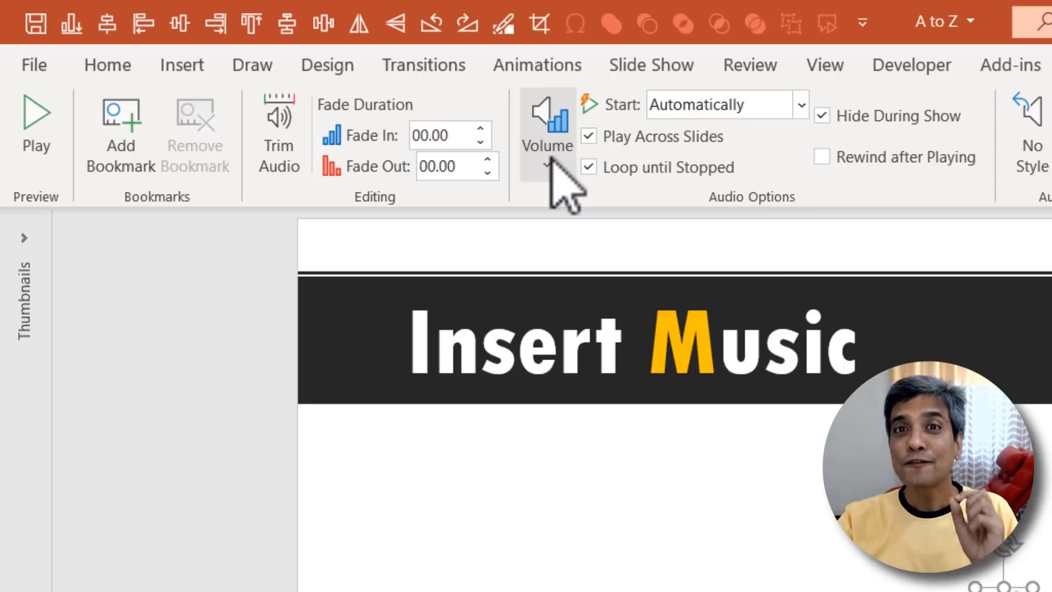
click(551, 158)
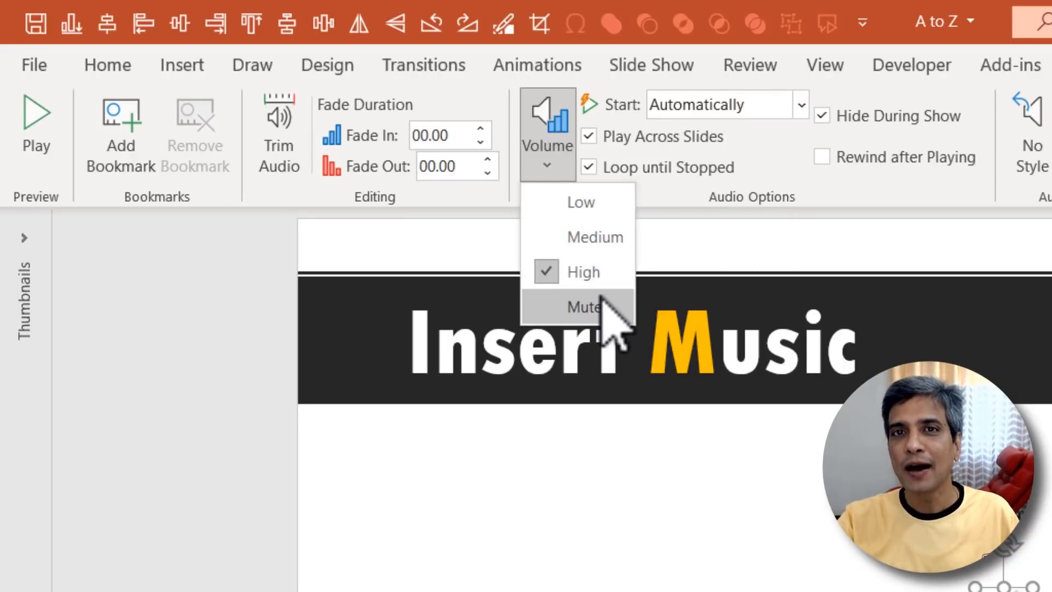
click(601, 293)
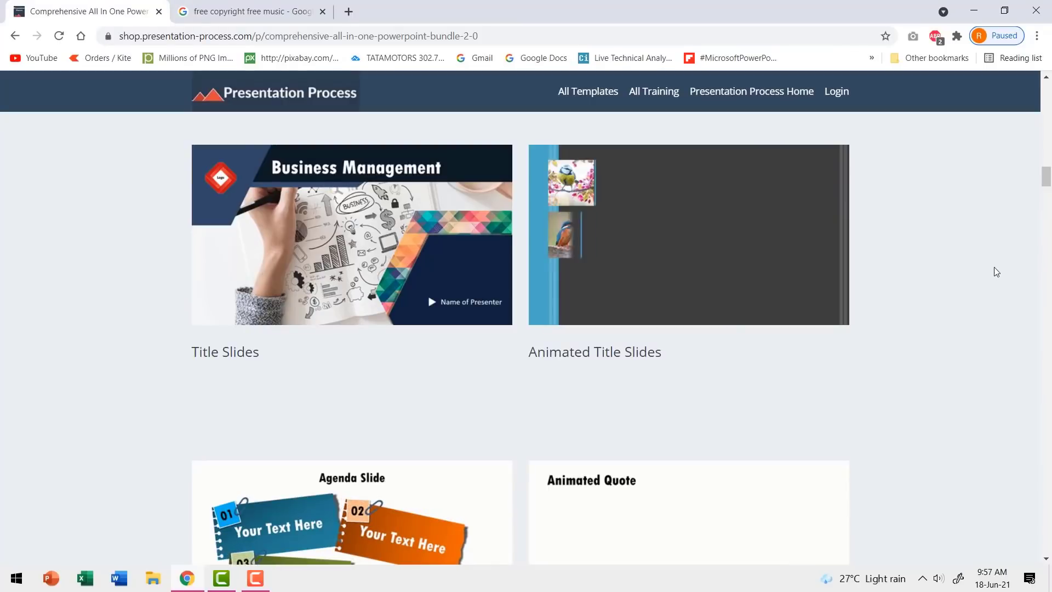
Scroll down through the template bundle page.
scroll(986, 280, down, 2)
scroll(987, 281, down, 3)
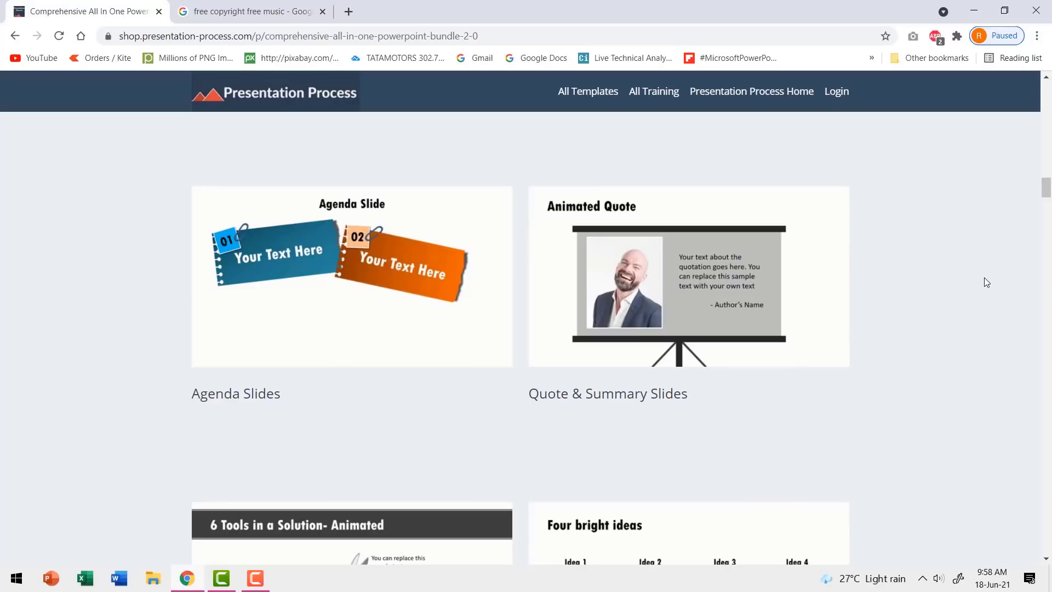
scroll(986, 282, down, 5)
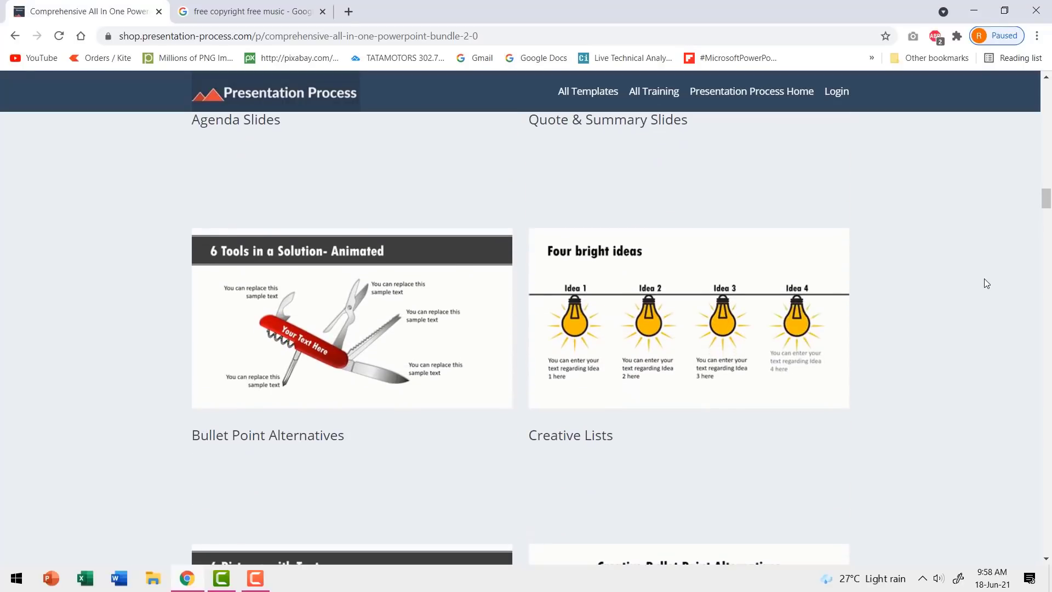
Go back to the Templates Pack category page and scroll through its bundle cards.
key(alt+Left)
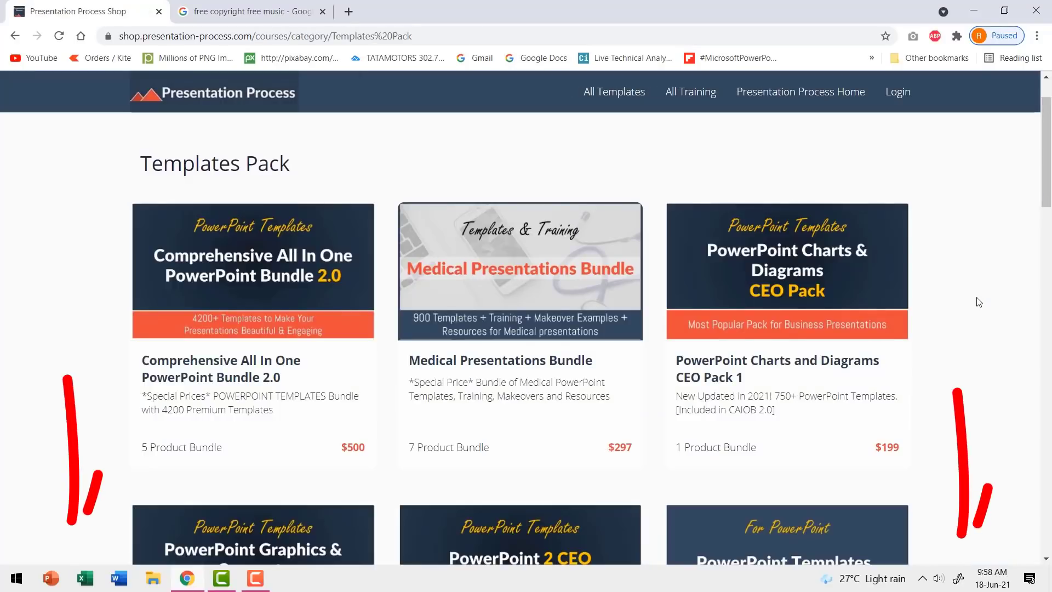
scroll(979, 302, down, 6)
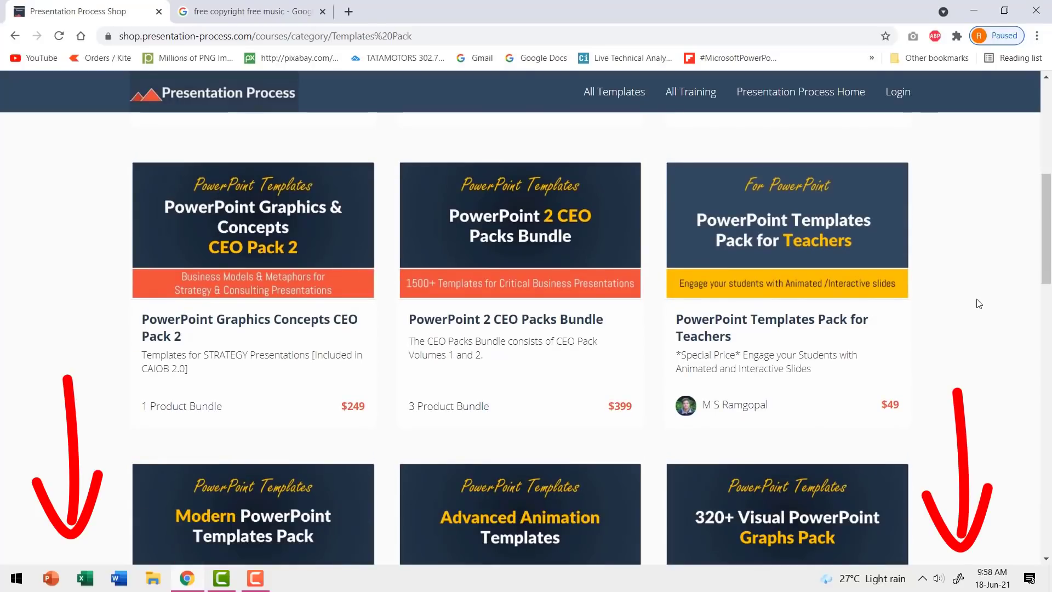
scroll(979, 302, down, 1)
scroll(980, 302, down, 2)
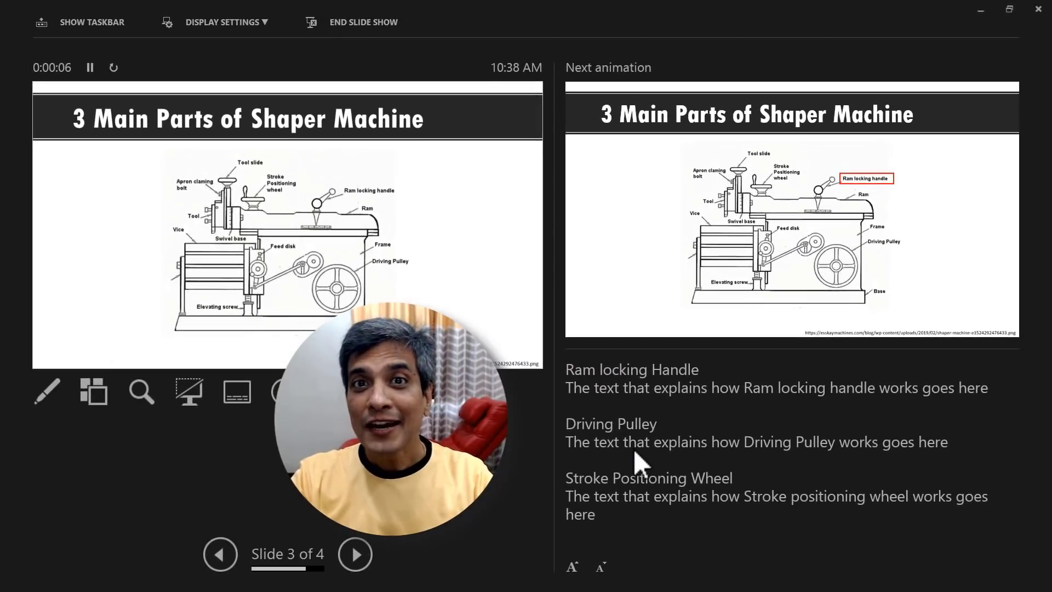
End the Presenter View slide show with Esc and return to editing slide 3.
key(Escape)
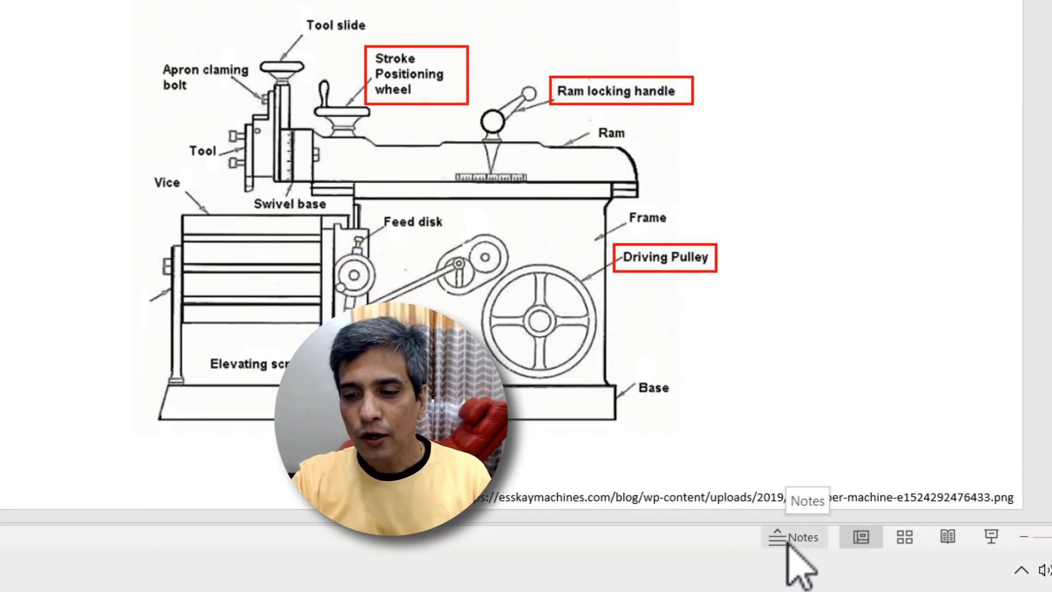
Show the notes pane and drag its splitter up so all three shaper notes appear.
click(791, 538)
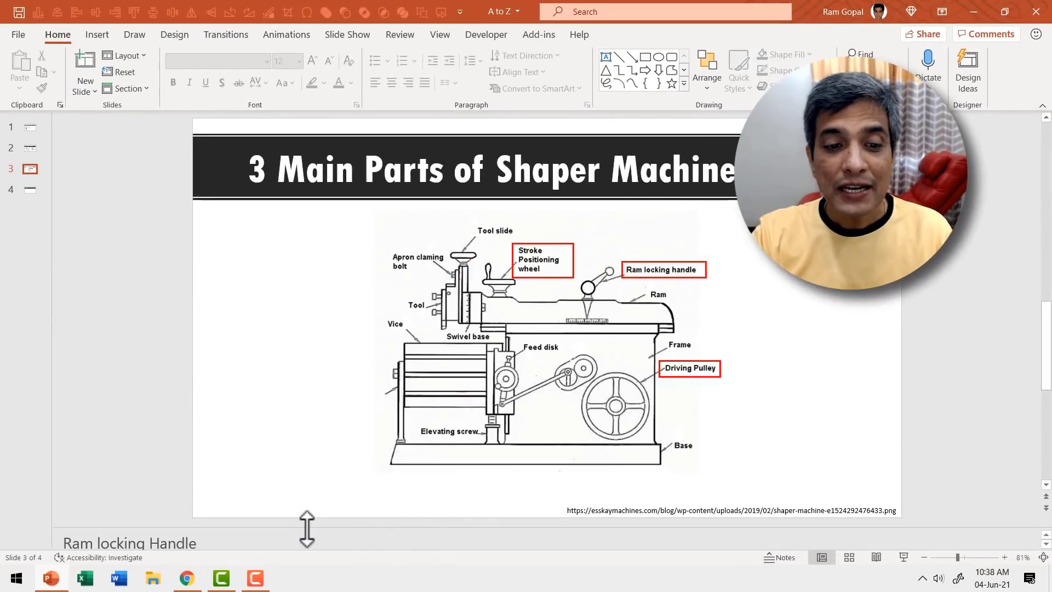
drag(306, 528, 322, 360)
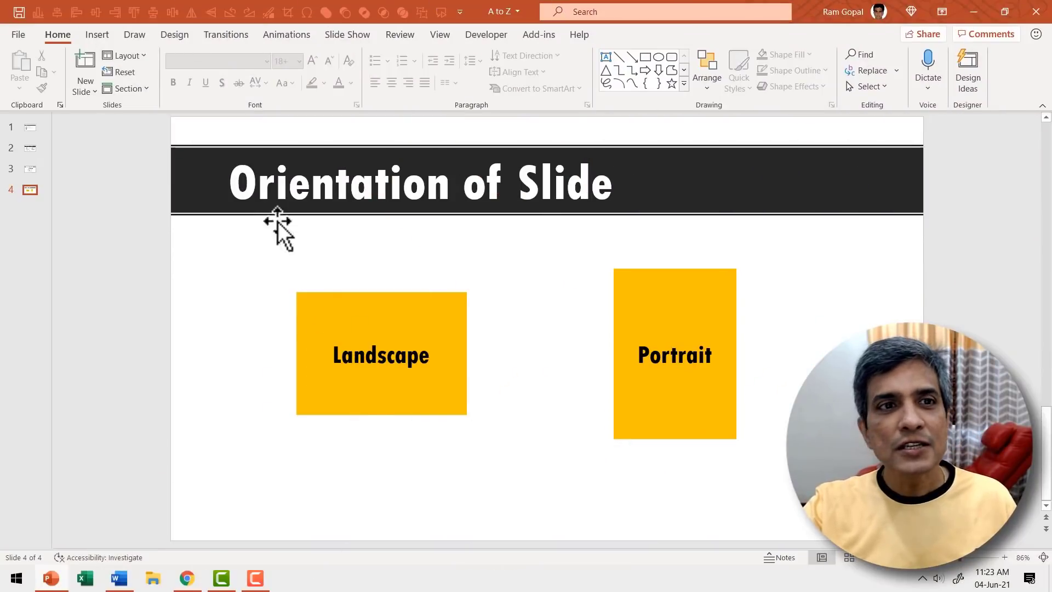
Change the slide size to portrait orientation (7.5 × 13.333 in).
click(175, 35)
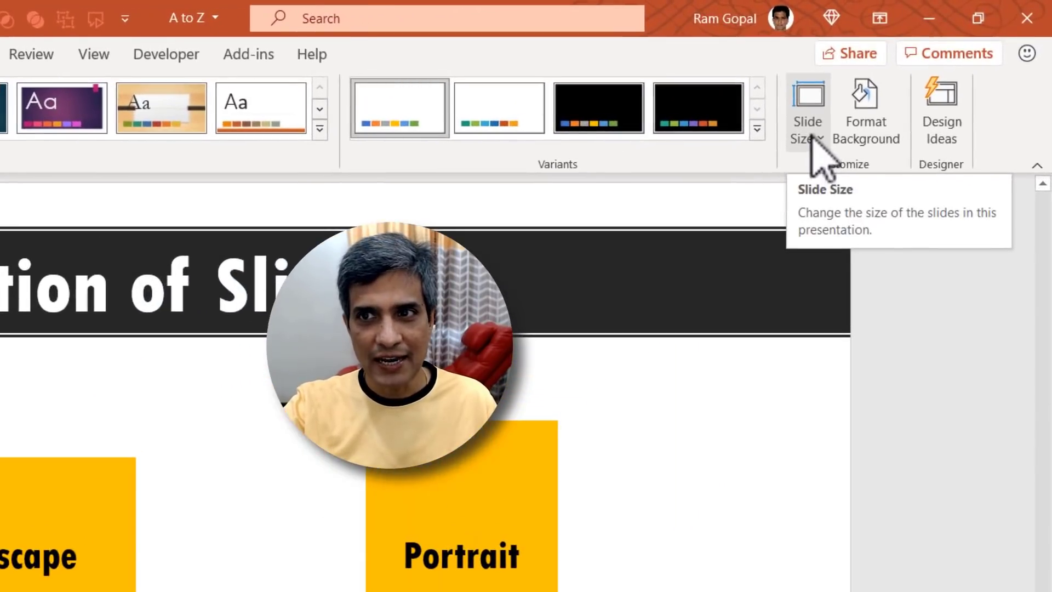
click(812, 139)
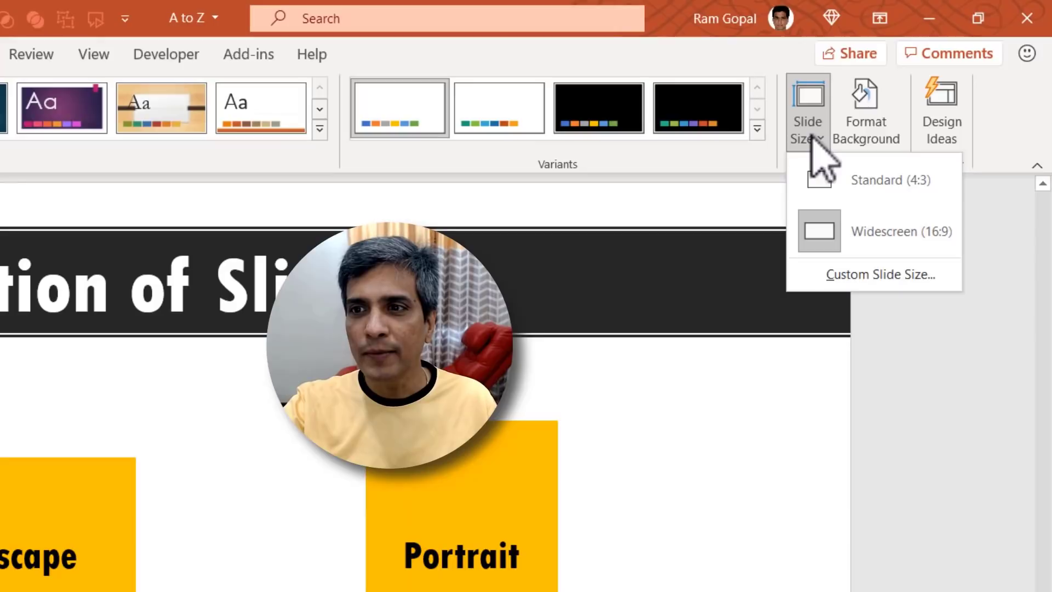
click(880, 276)
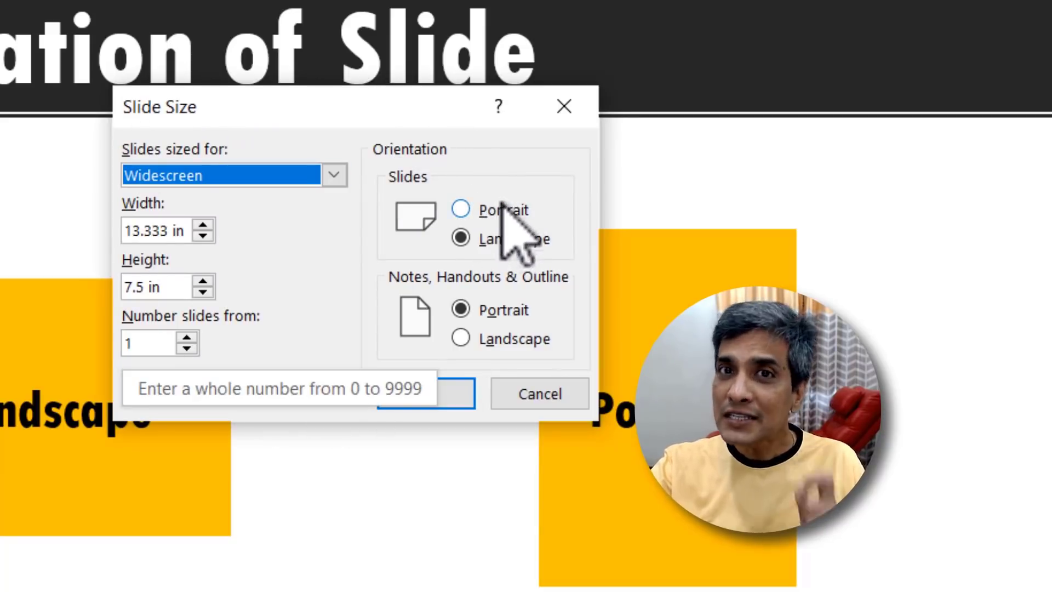
click(461, 209)
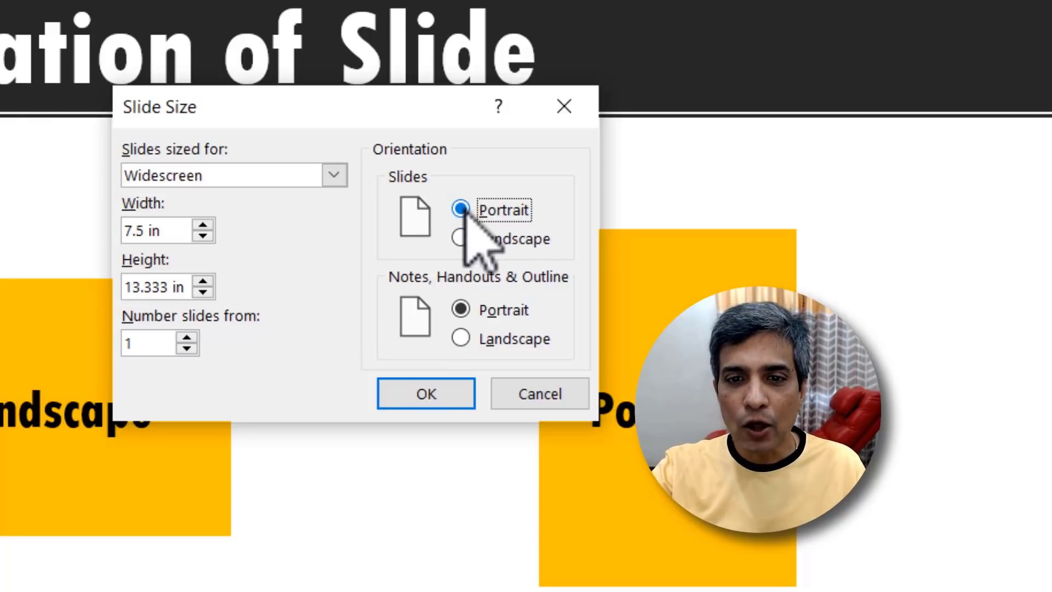
click(435, 393)
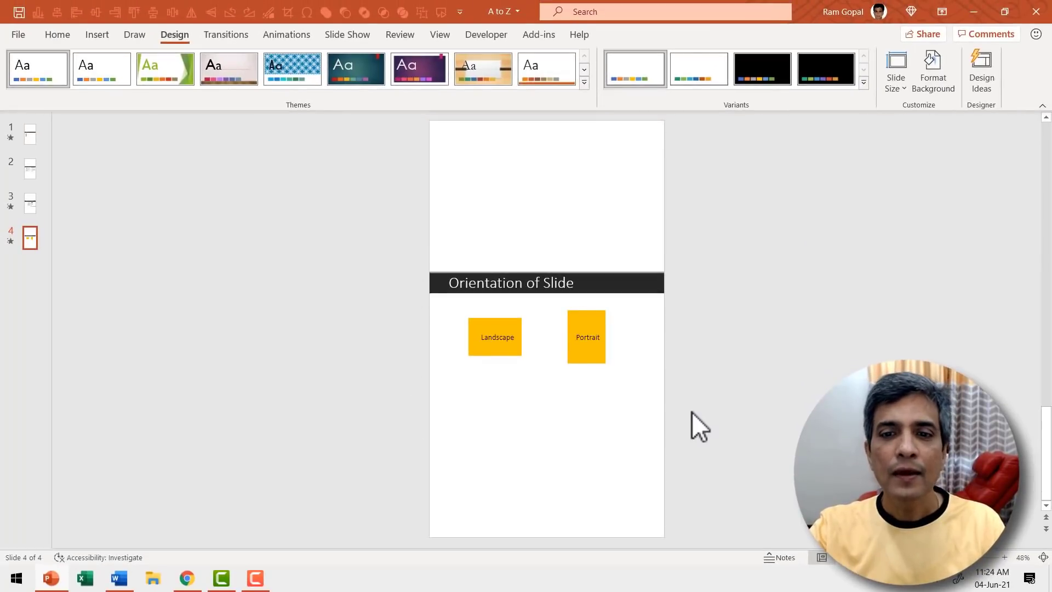
Select the Orientation of Slide title and both orange boxes, then drag them to the top.
drag(692, 412, 270, 189)
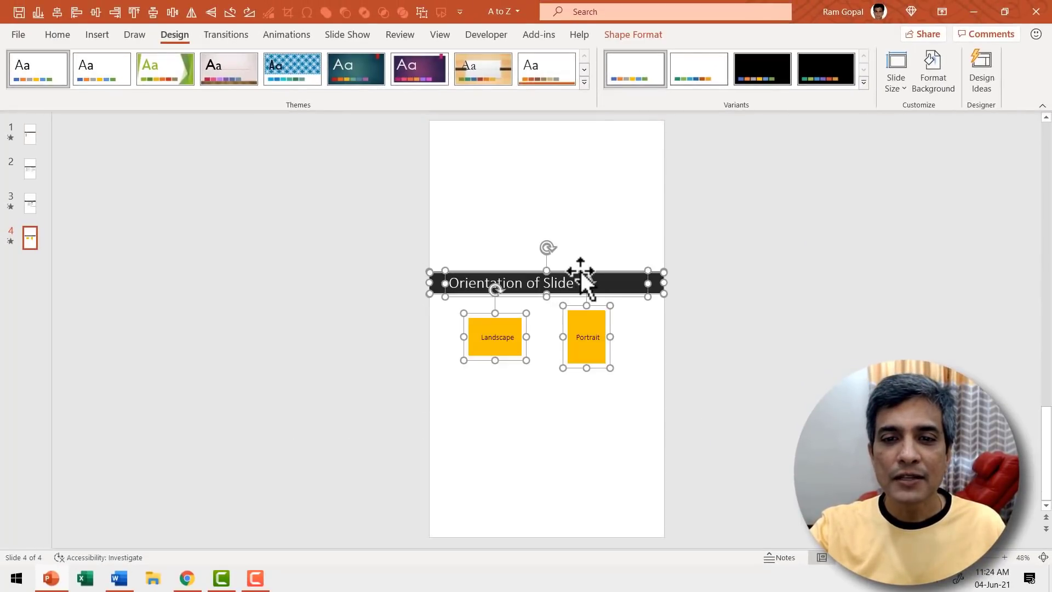
drag(580, 280, 576, 150)
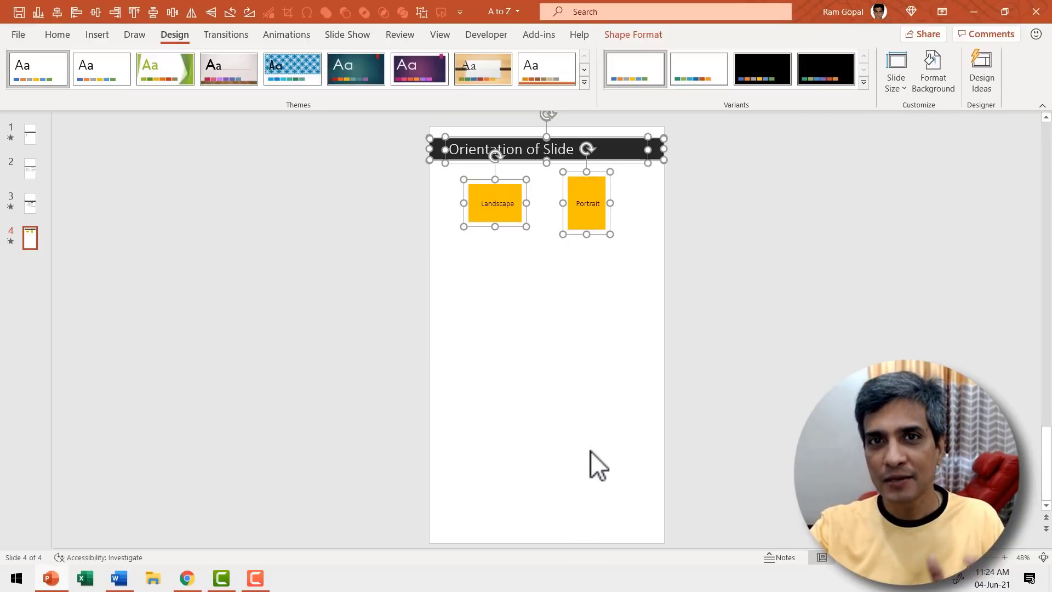
Reopen Custom Slide Size and expand the 'Slides sized for' preset list.
click(897, 87)
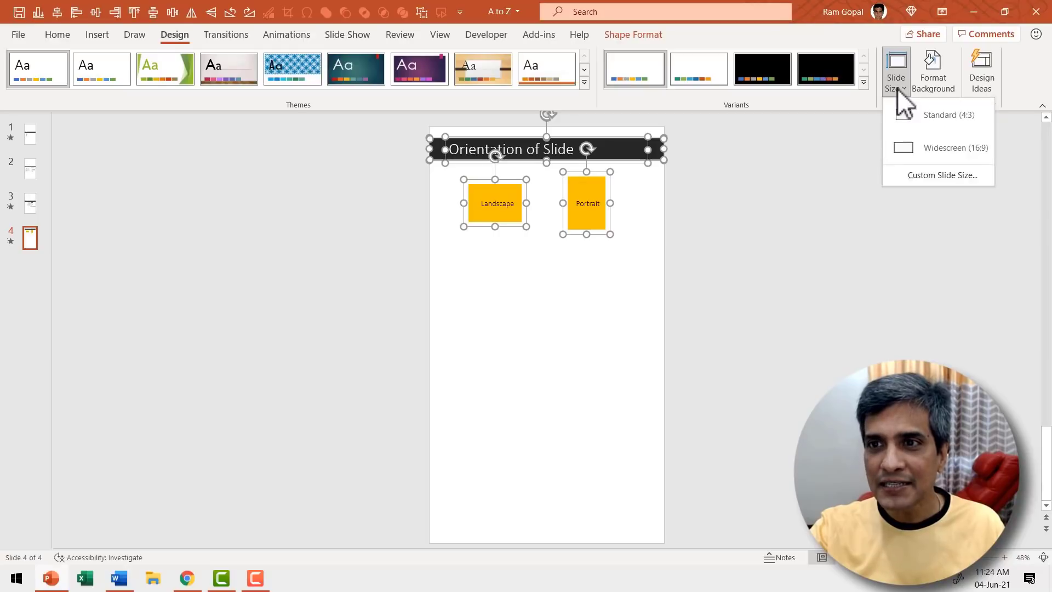
click(932, 179)
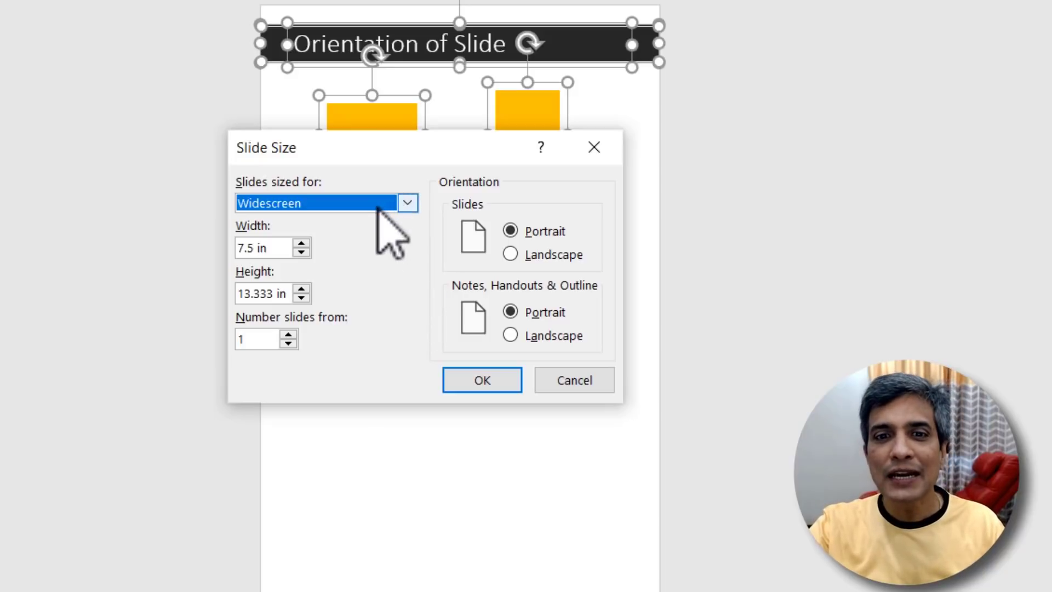
click(386, 202)
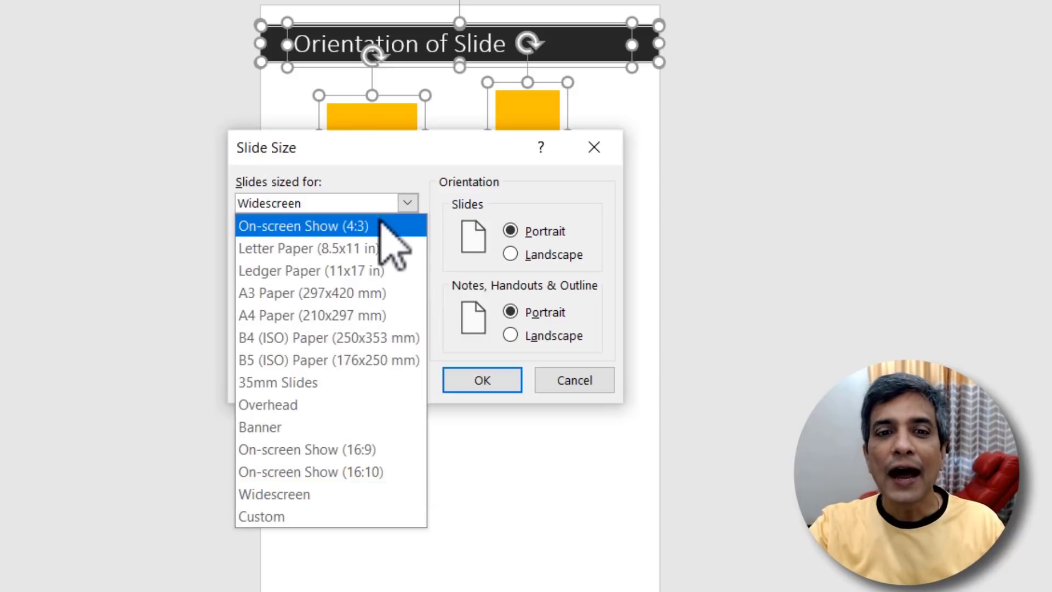